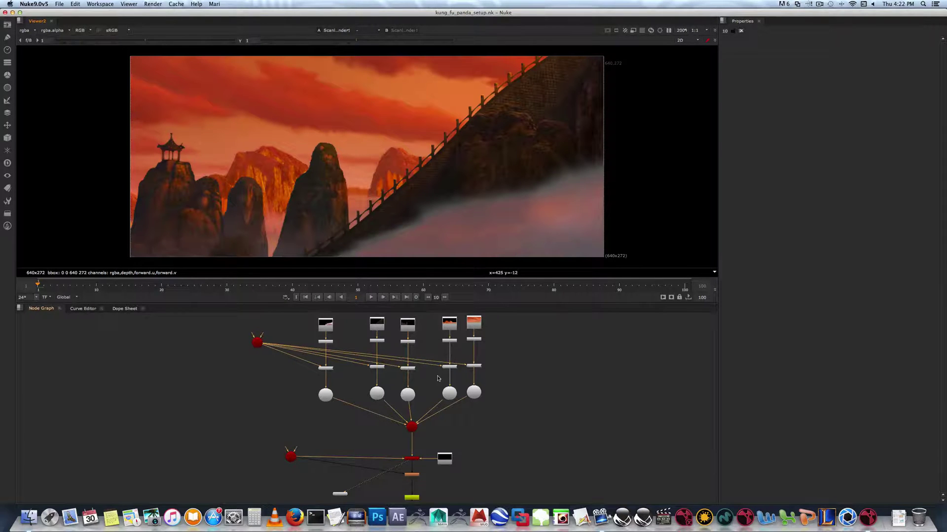
Maximize the viewer, switch it to 3D and orbit to see the painting's cards at different depths
mouse_move(438, 379)
middle_down()
mouse_move(431, 371)
mouse_move(431, 381)
middle_up()
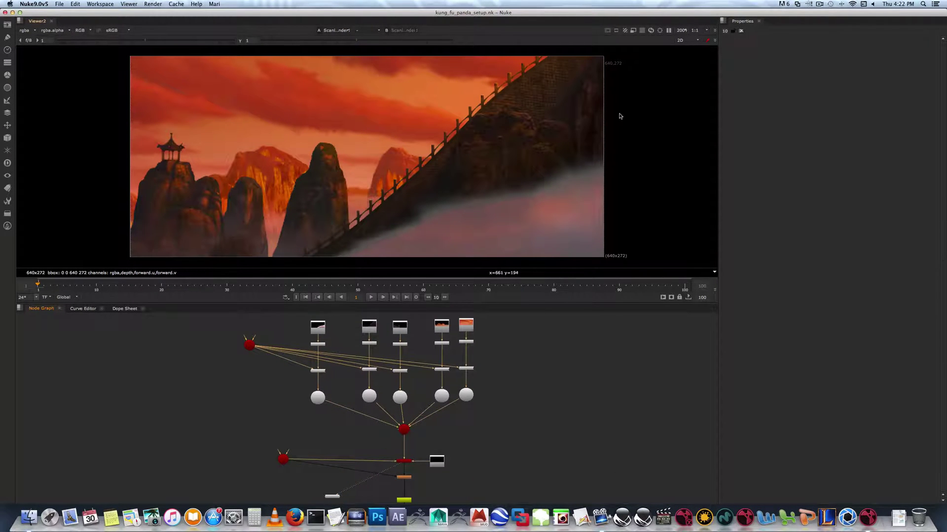
key(space)
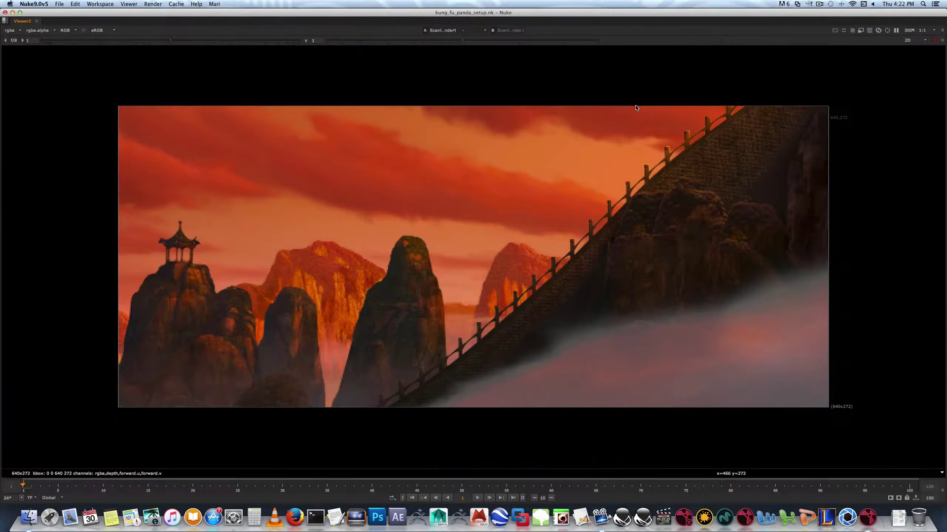
click(925, 40)
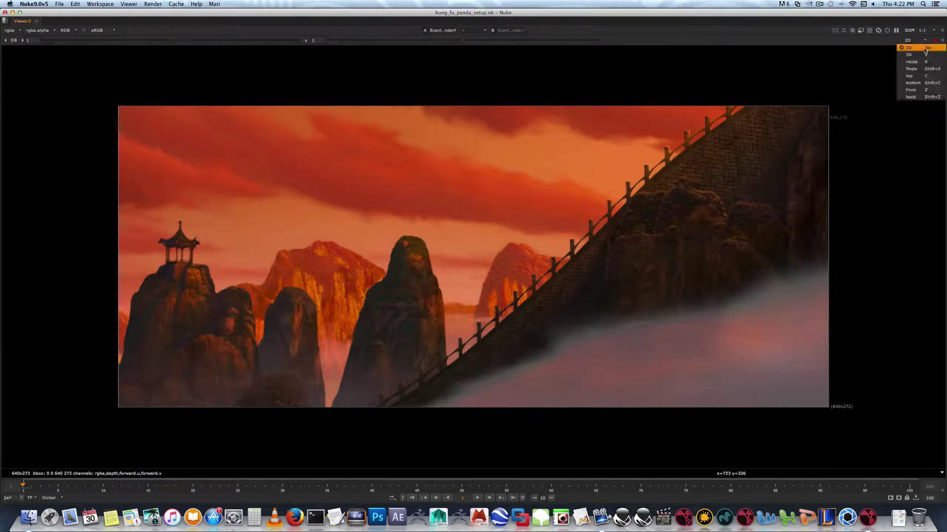
click(916, 49)
ctrl+drag(634, 193, 608, 215)
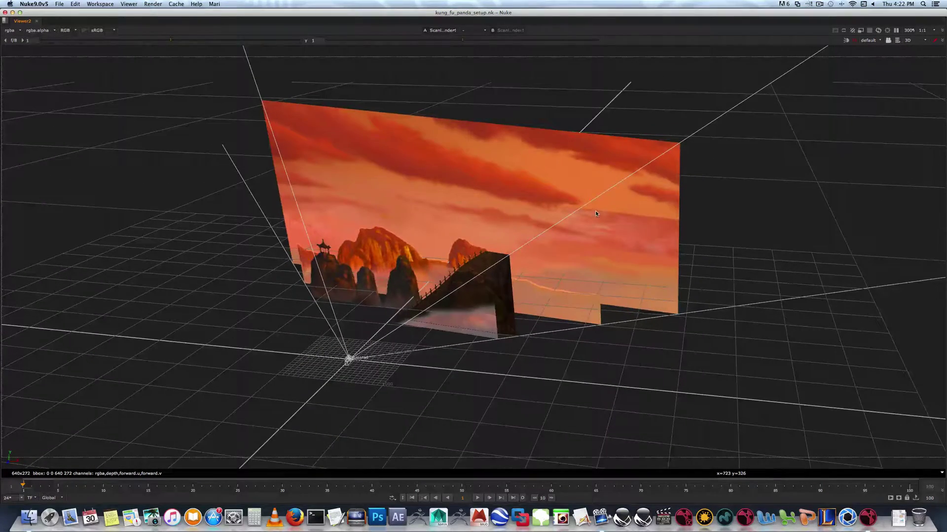
Maximize the node graph and frame the whole projection tree in view
key(space)
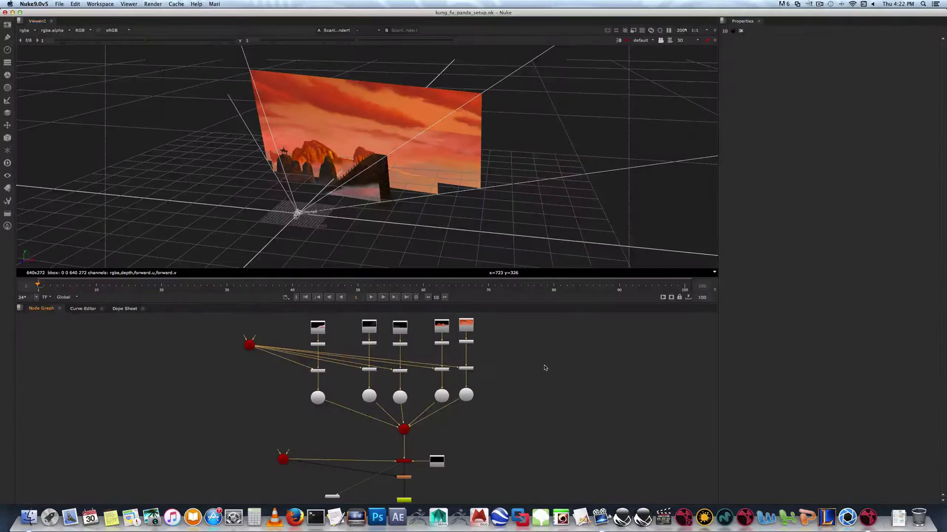
key(space)
key(f)
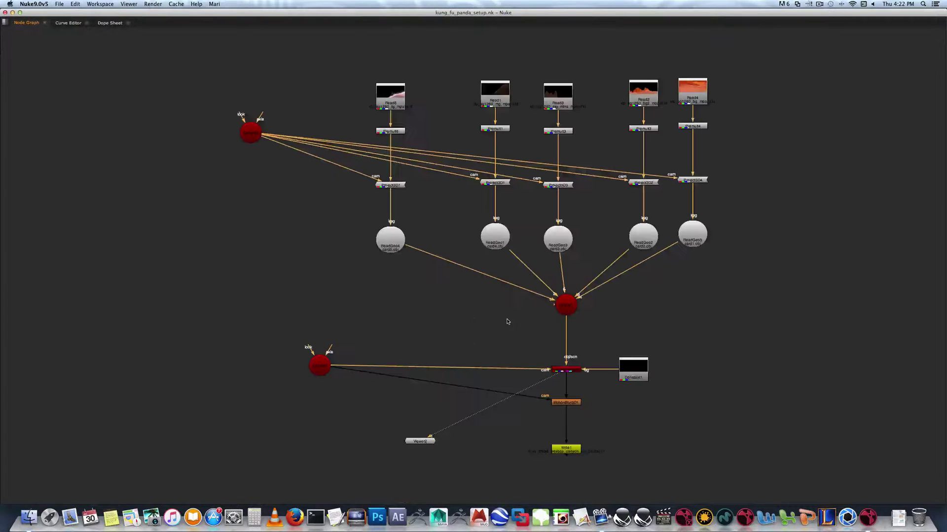
scroll(529, 299, down, 5)
scroll(529, 299, up, 5)
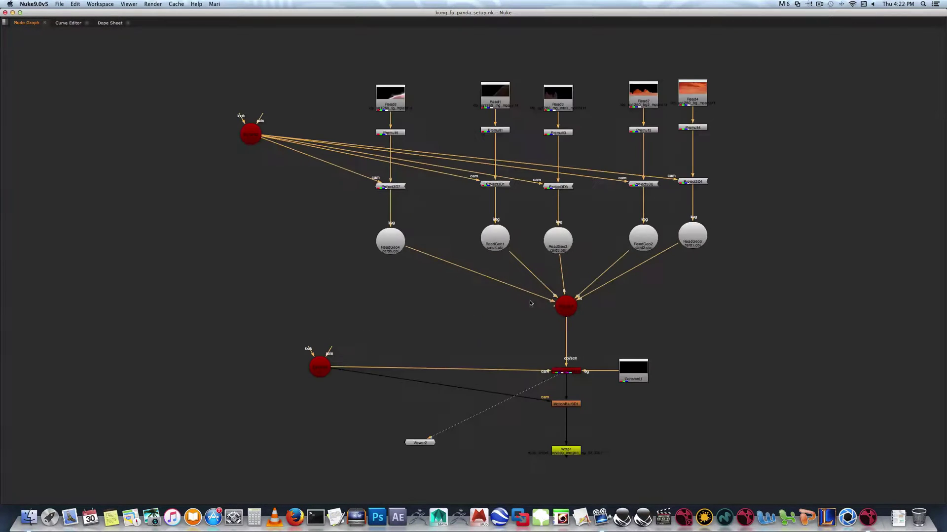
middle_drag(534, 303, 327, 300)
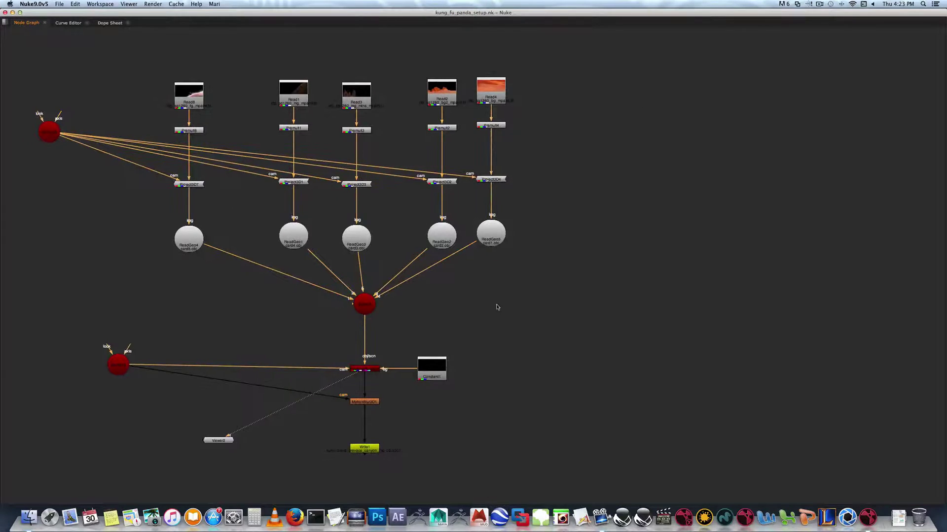
mouse_move(60, 127)
mouse_down()
mouse_move(70, 121)
mouse_move(75, 132)
mouse_up()
Review Read8, Premult6, Project3D7, ReadGeo4, Scene1, ScanlineRender, Camera4, Constant1, MotionBlur3D1 and Write1 in turn
click(190, 98)
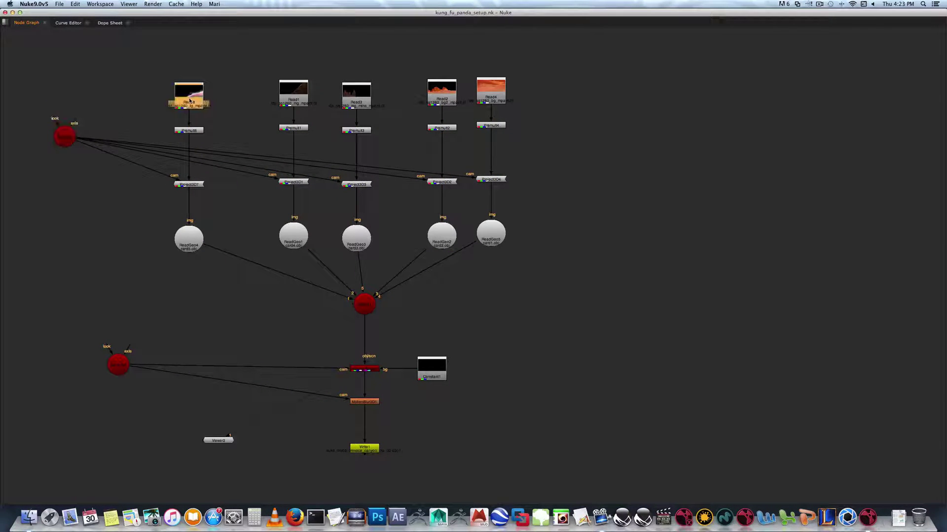
click(189, 131)
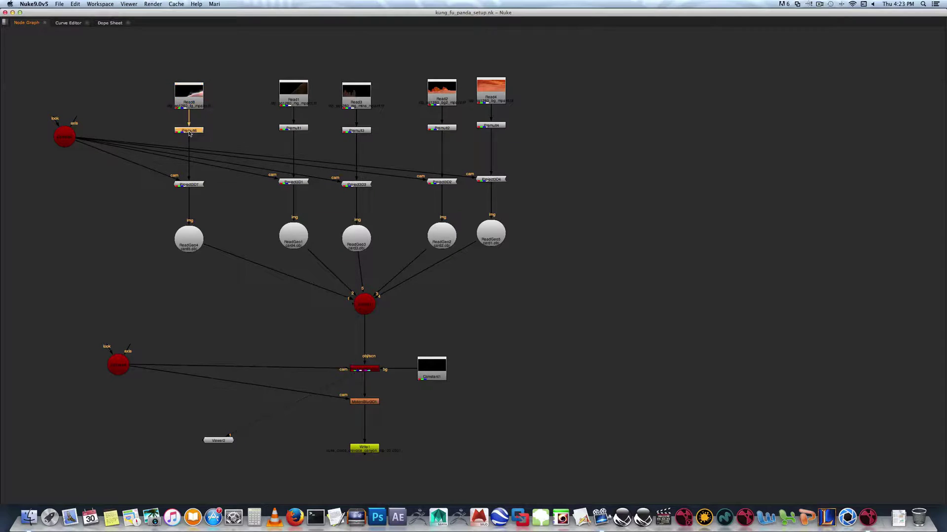
click(192, 185)
click(191, 239)
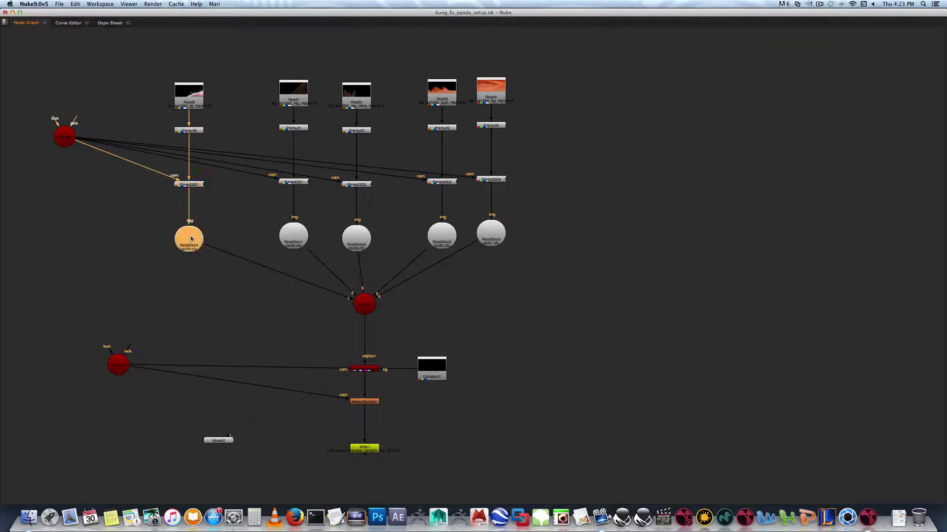
click(371, 309)
click(369, 367)
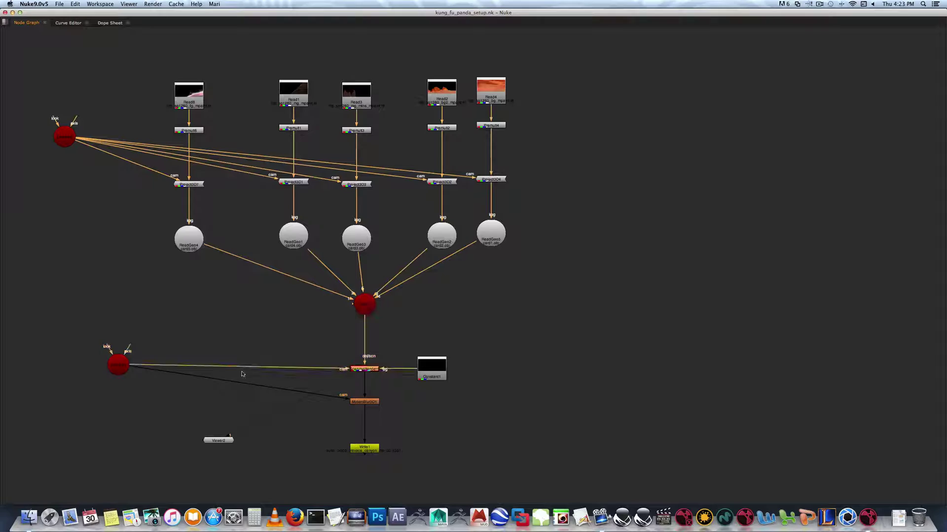
click(118, 364)
click(426, 372)
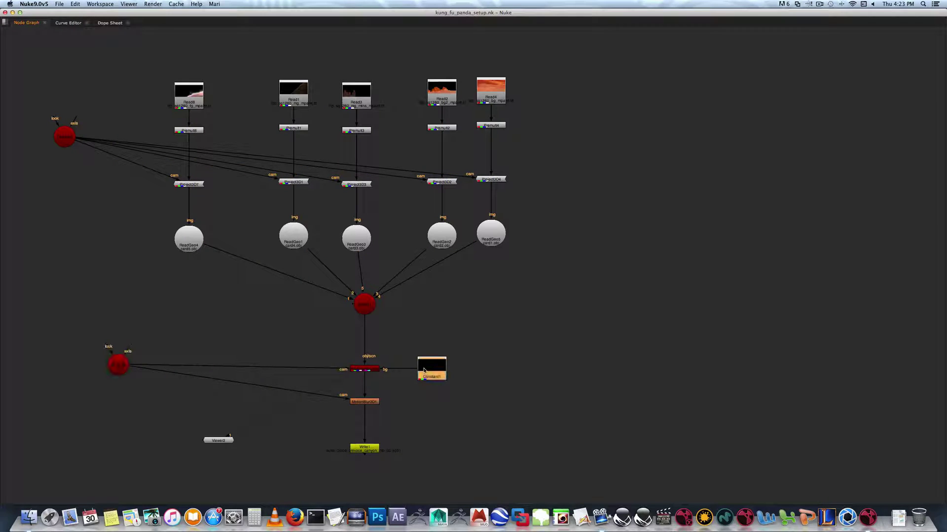
click(365, 402)
click(365, 449)
click(536, 292)
Add a Read5 node loading 2k_bg.tif at the upper right of the graph
key(Tab)
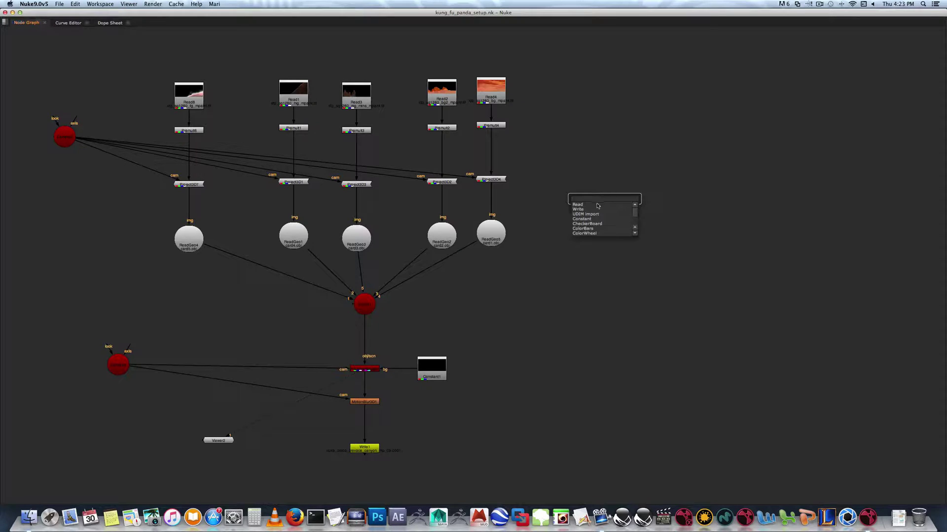
click(578, 205)
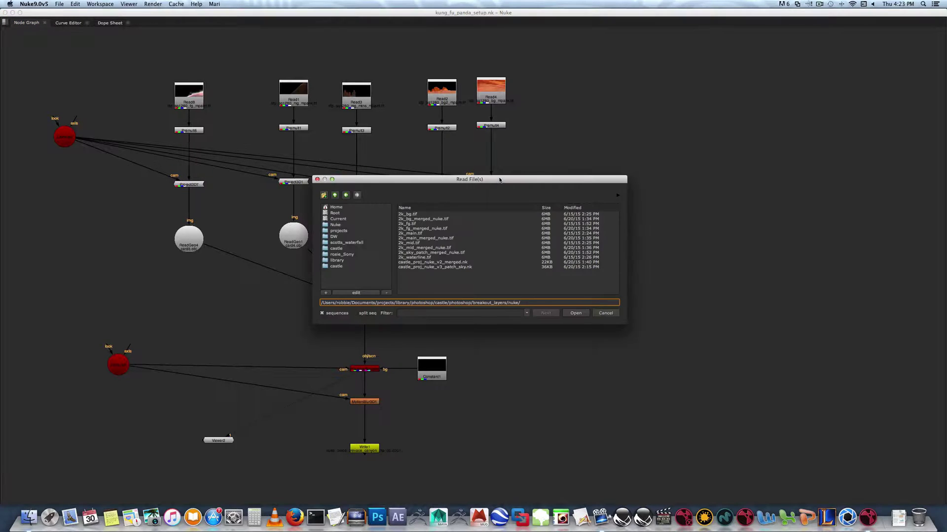
click(408, 215)
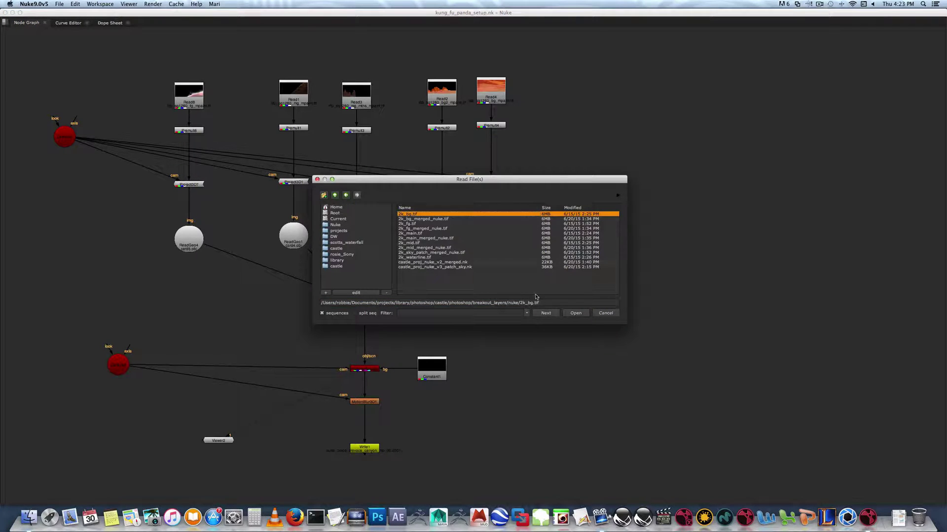
click(575, 313)
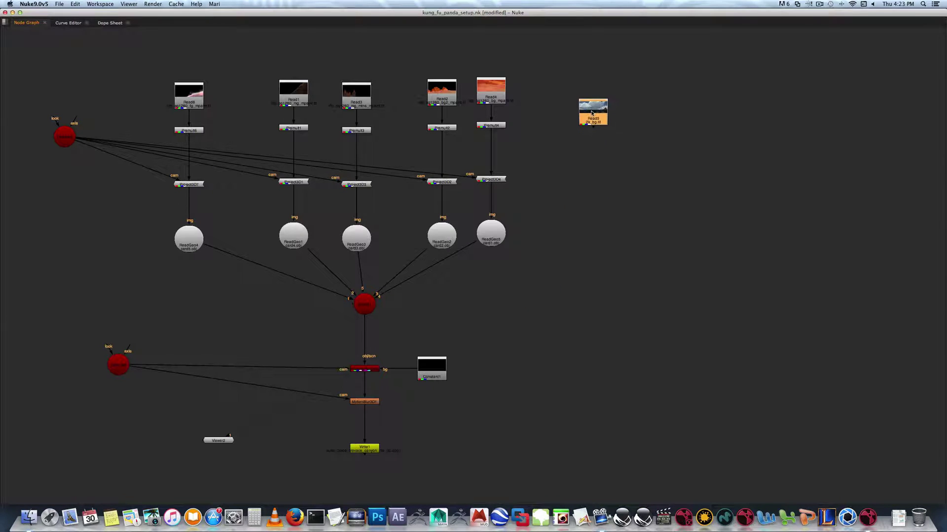
drag(591, 113, 592, 110)
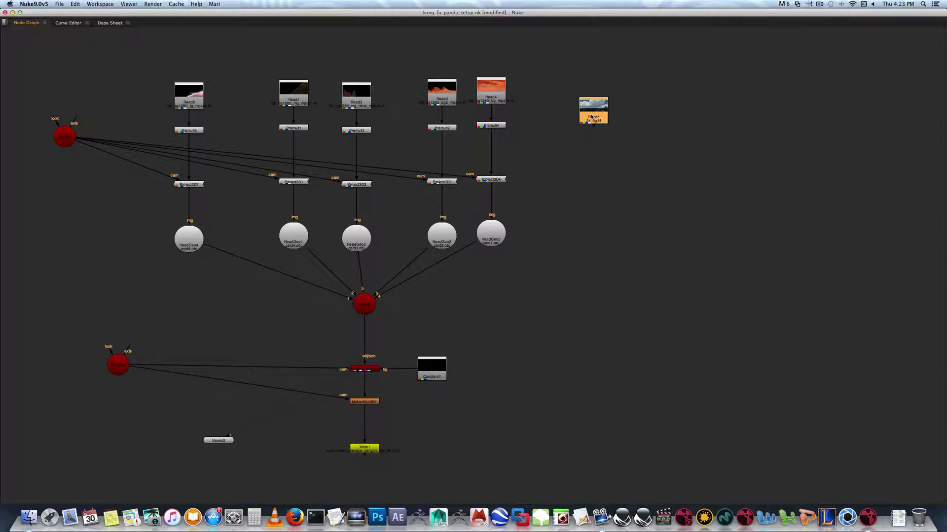
Chain a Premult5 and then a Project3D5 node below Read5
key(Tab)
text(pre)
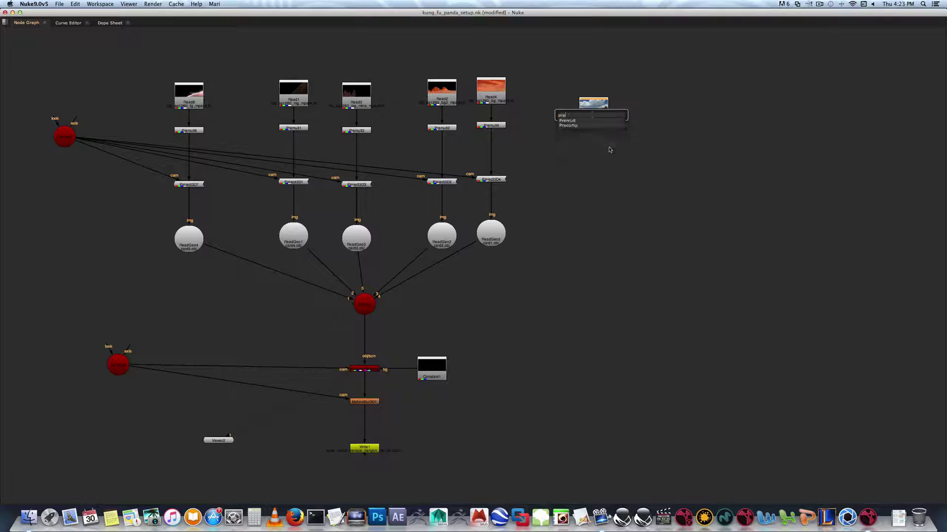
key(Return)
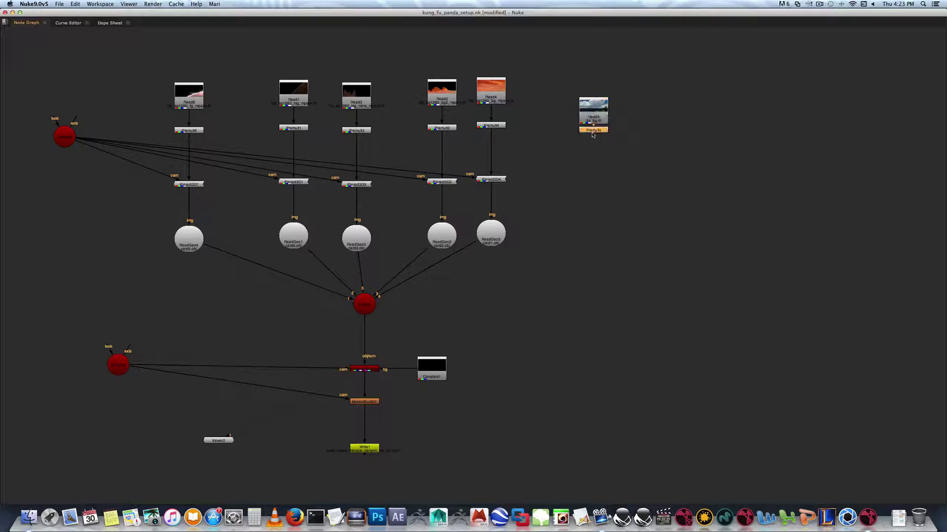
drag(593, 132, 594, 150)
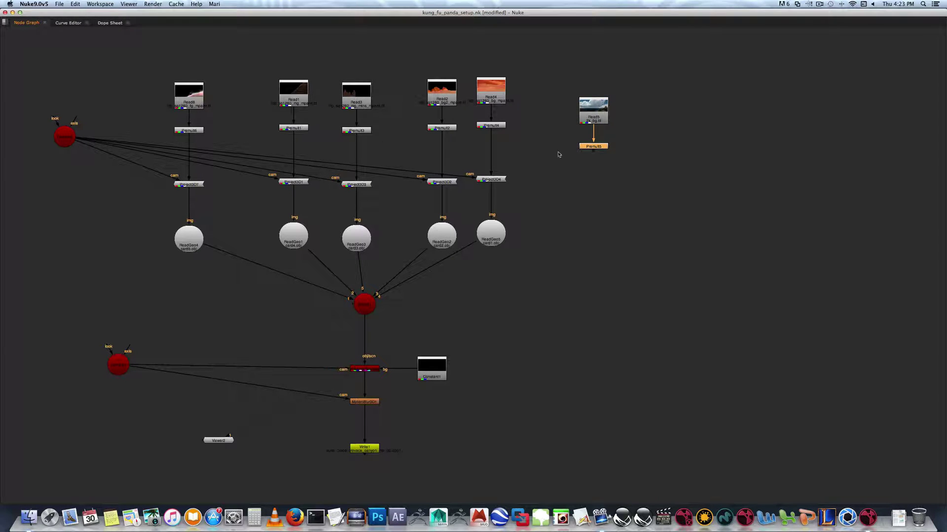
key(Tab)
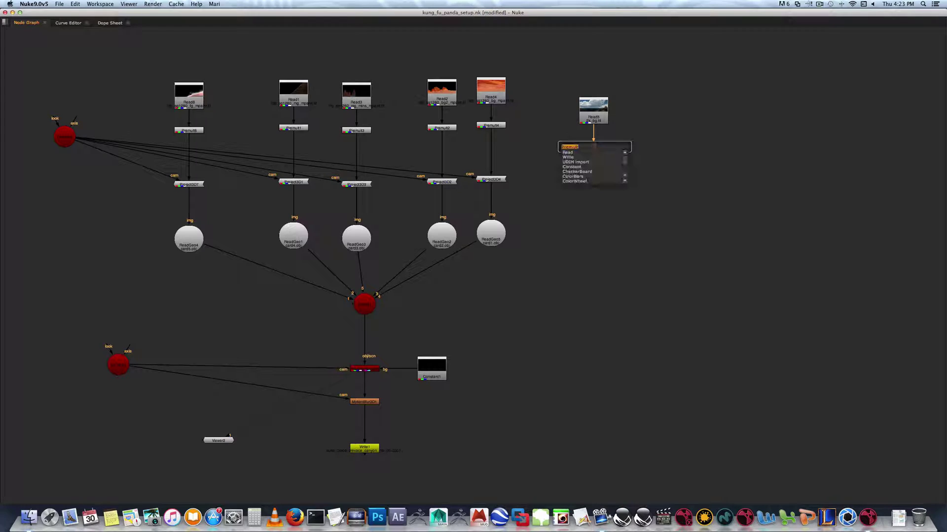
text(proj)
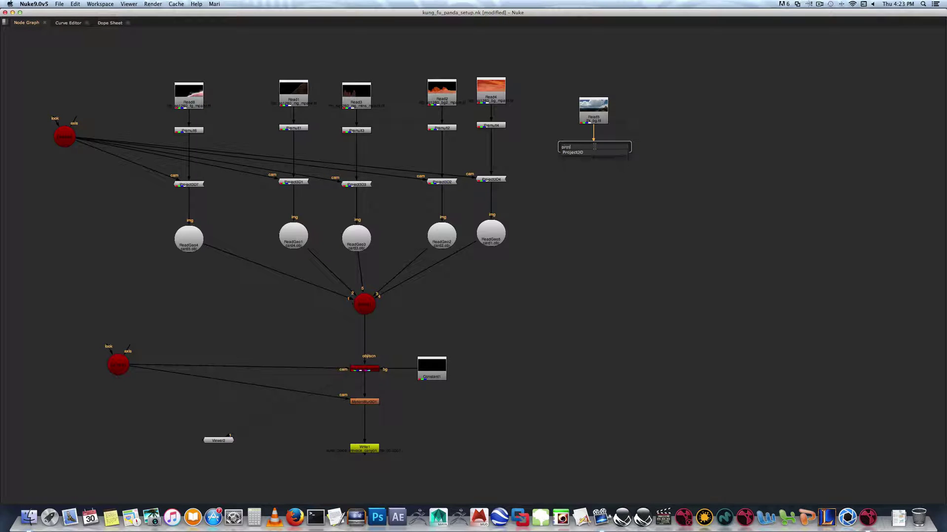
key(Return)
drag(592, 155, 570, 180)
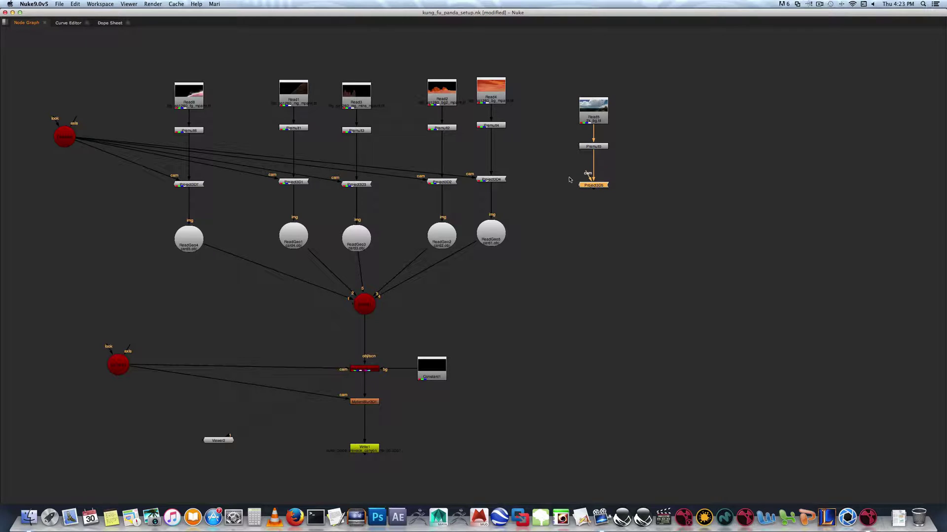
Add Camera1 linked to Project3D5 and place it to the node's left
key(Tab)
text(ca)
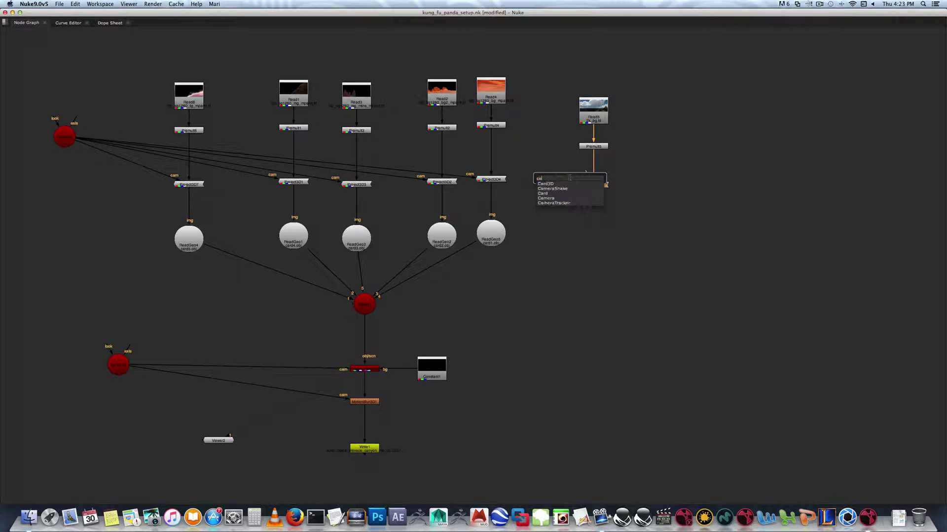
click(551, 199)
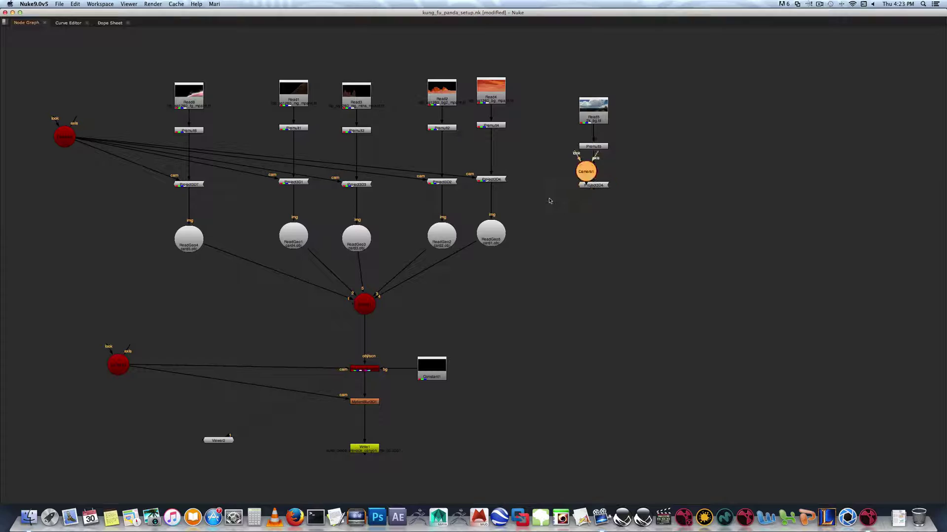
drag(585, 166, 553, 161)
drag(595, 188, 595, 202)
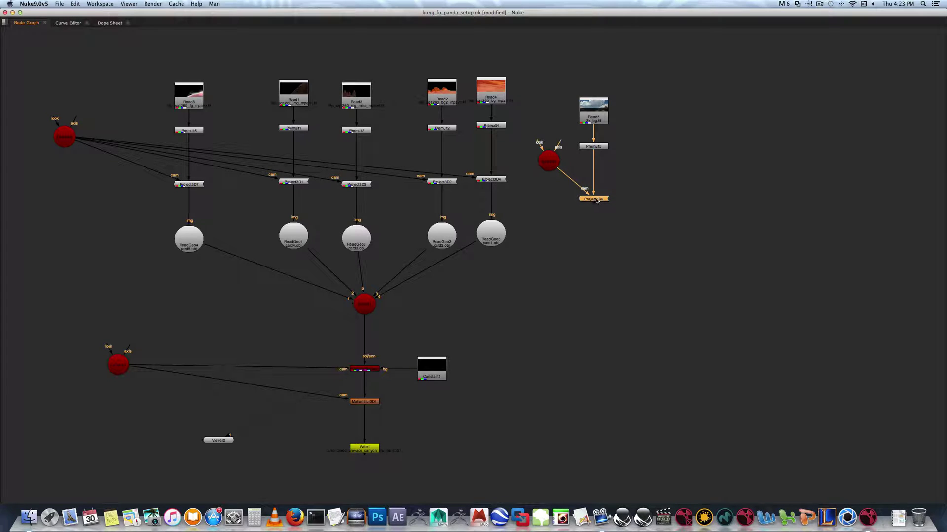
Add a ReadGeo6 card node fed by Project3D5, placed just below it
key(Tab)
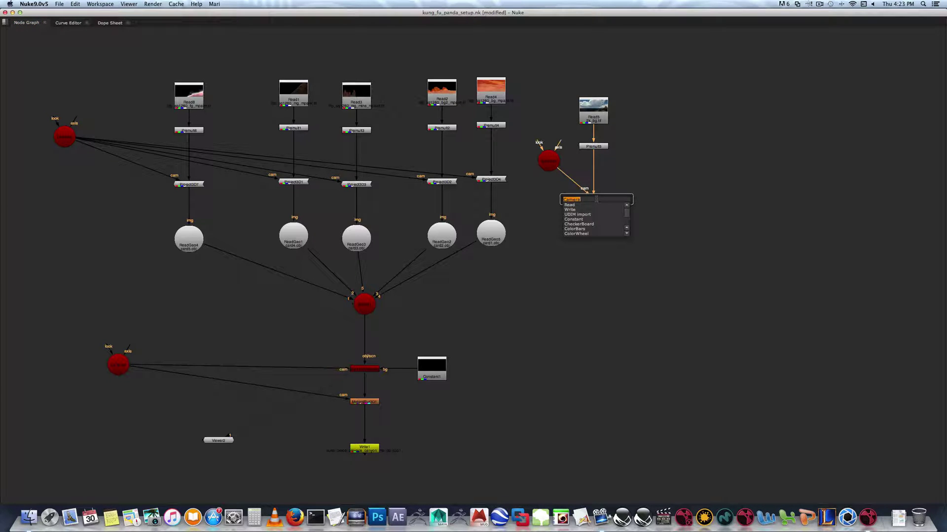
text(rea)
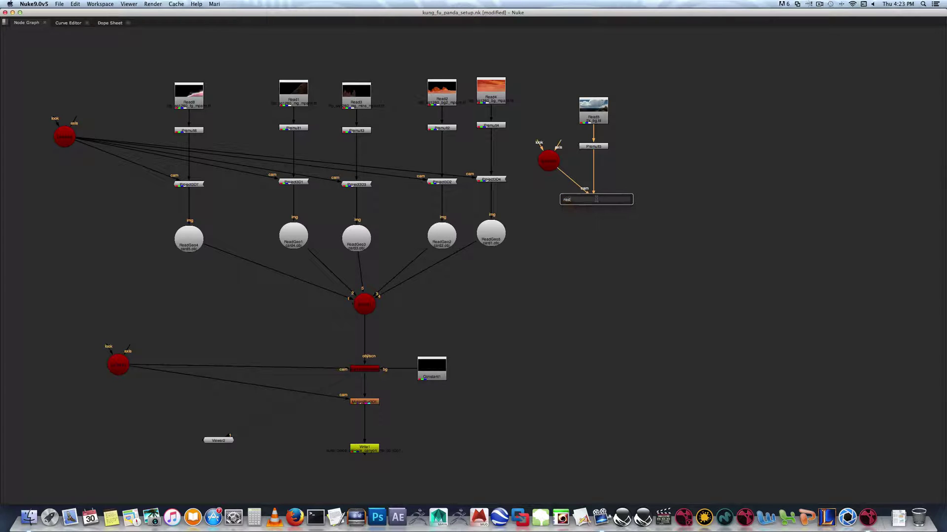
key(BackSpace)
key(BackSpace)
key(BackSpace)
text(g)
key(BackSpace)
text(read)
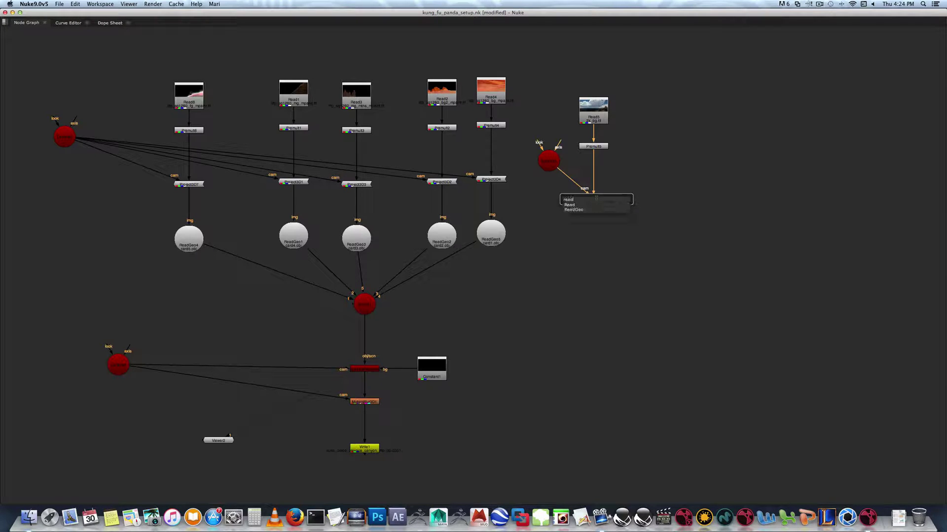
click(585, 211)
drag(595, 213, 595, 237)
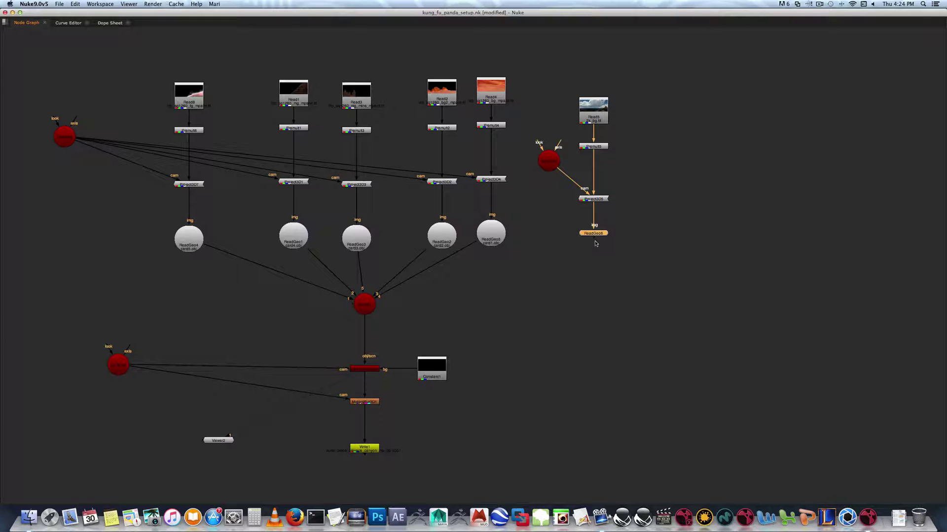
Add a Scene node fed by ReadGeo6
key(Tab)
text(s)
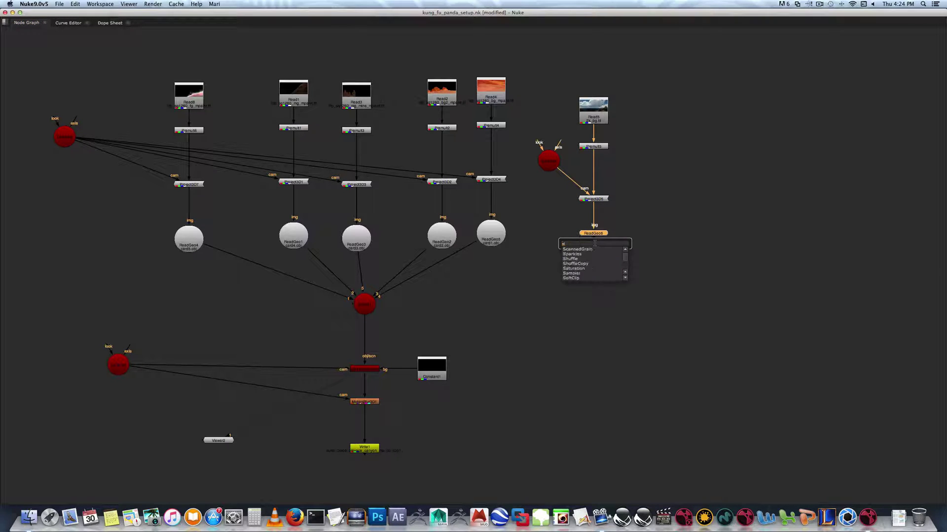
text(c)
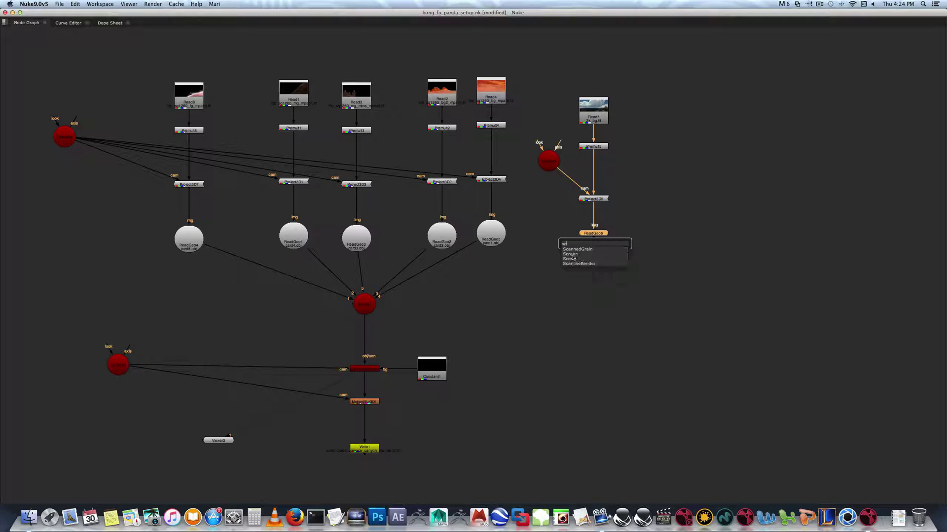
click(572, 259)
drag(592, 252, 656, 311)
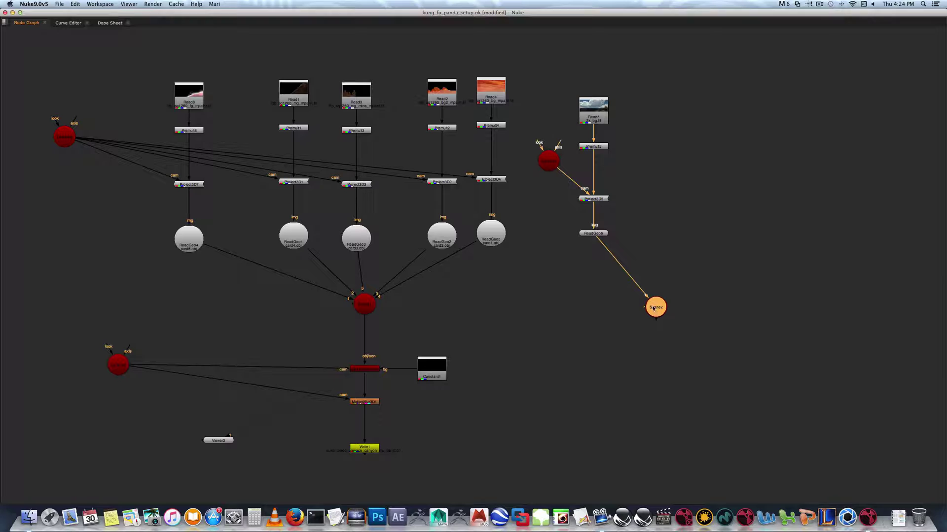
Add ScanlineRender2 after the Scene node and stack both directly under ReadGeo6
key(Tab)
text(sc)
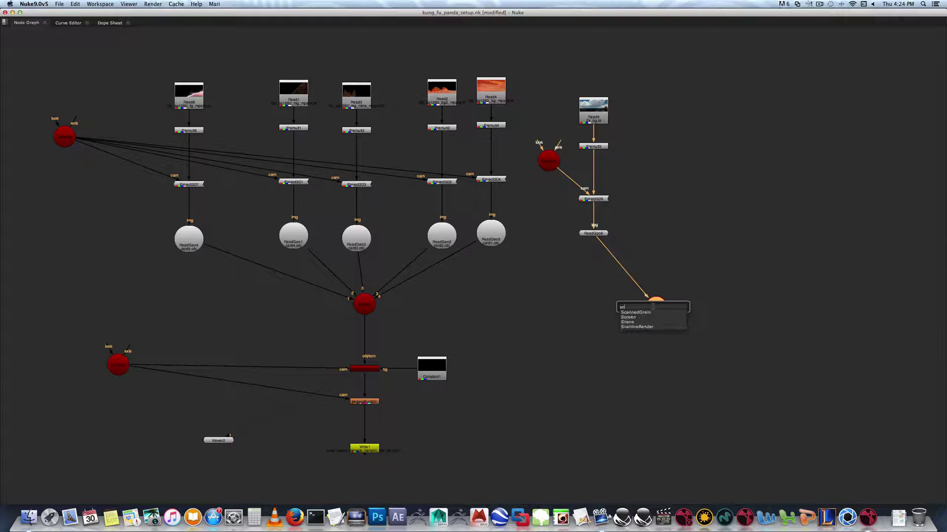
click(642, 327)
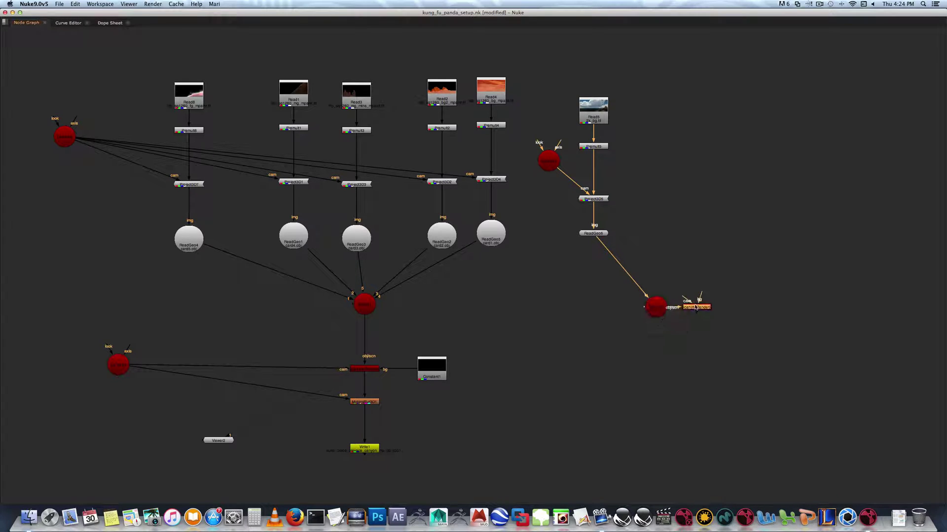
drag(696, 308, 606, 336)
drag(670, 351, 709, 351)
drag(619, 281, 682, 362)
drag(659, 308, 601, 315)
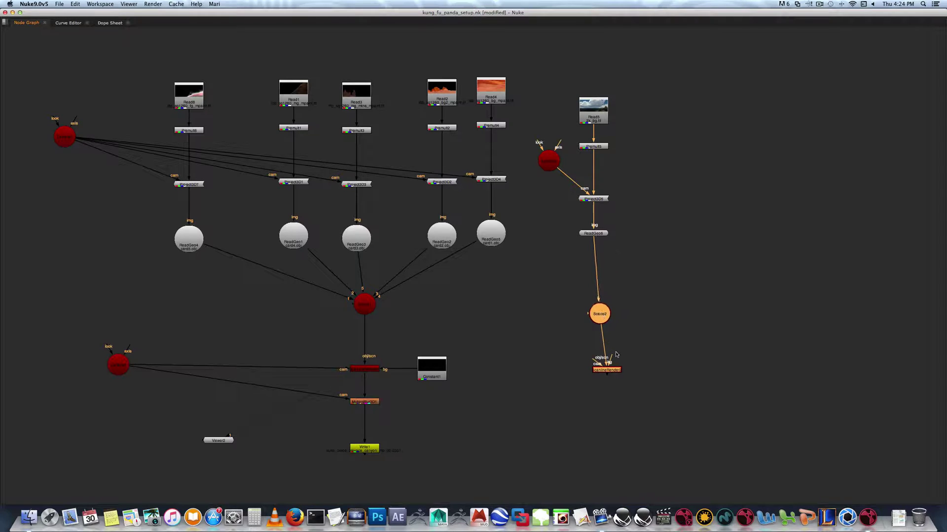
drag(611, 371, 607, 374)
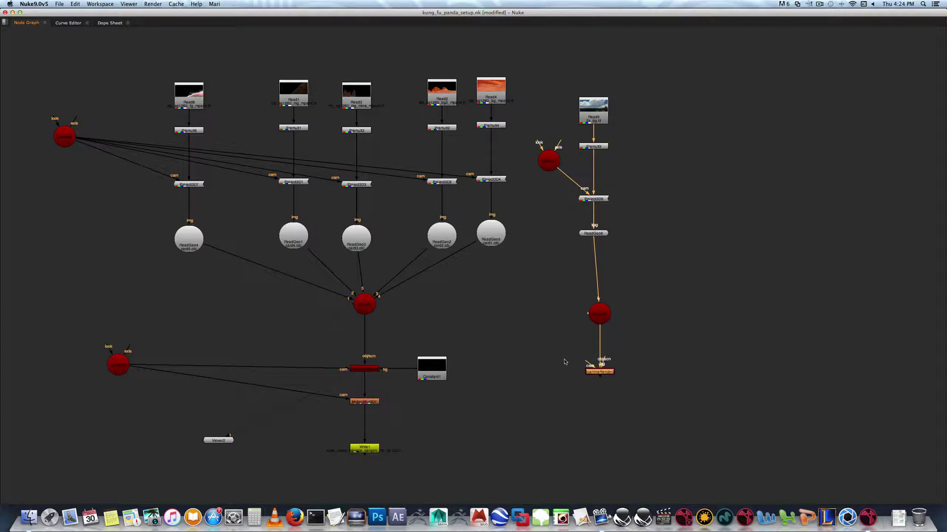
Connect a new camera to ScanlineRender2's cam input, placed off to the left
key(Tab)
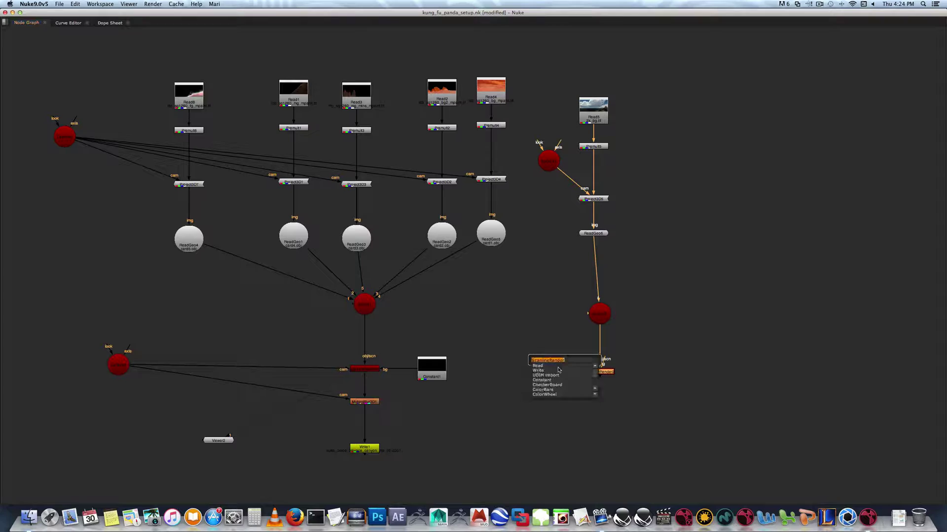
text(camera)
key(Return)
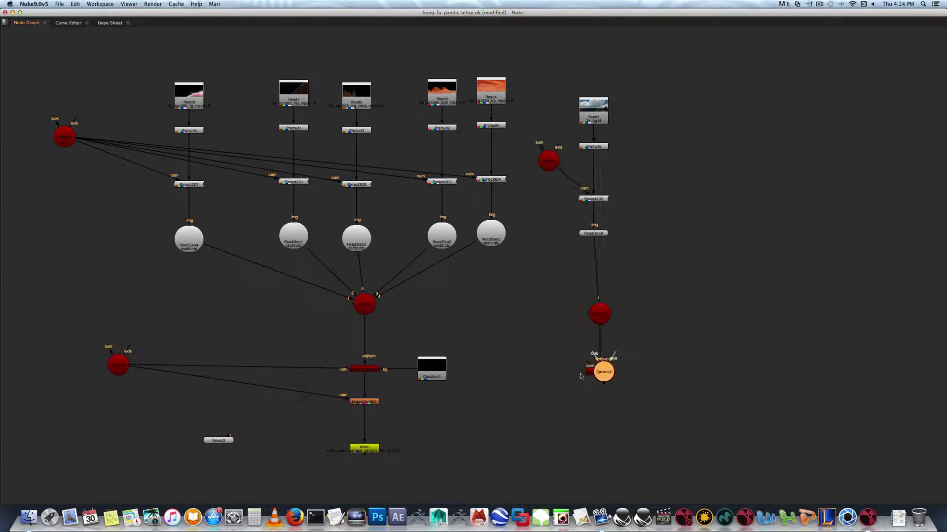
drag(604, 372, 536, 349)
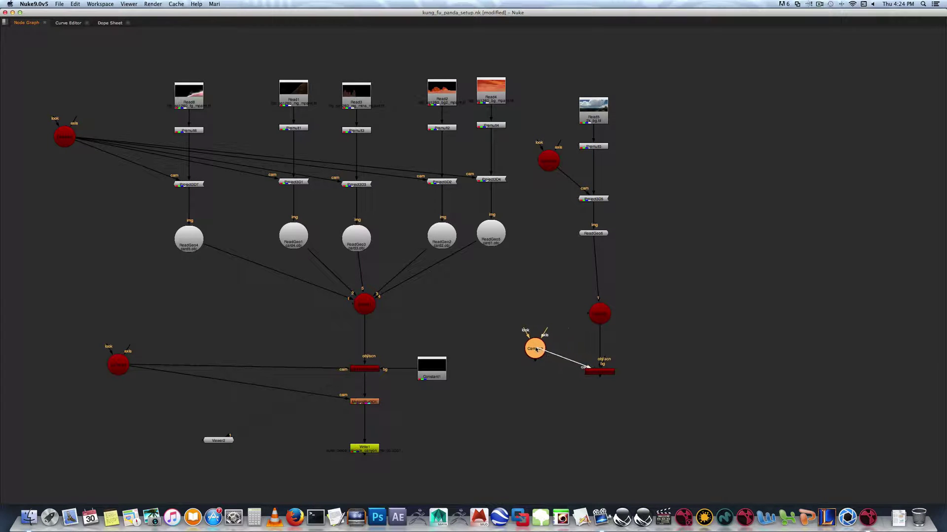
drag(608, 360, 653, 366)
Wire a new Constant2 into ScanlineRender2's bg input and tidy Camera3 and the Scene node
key(Tab)
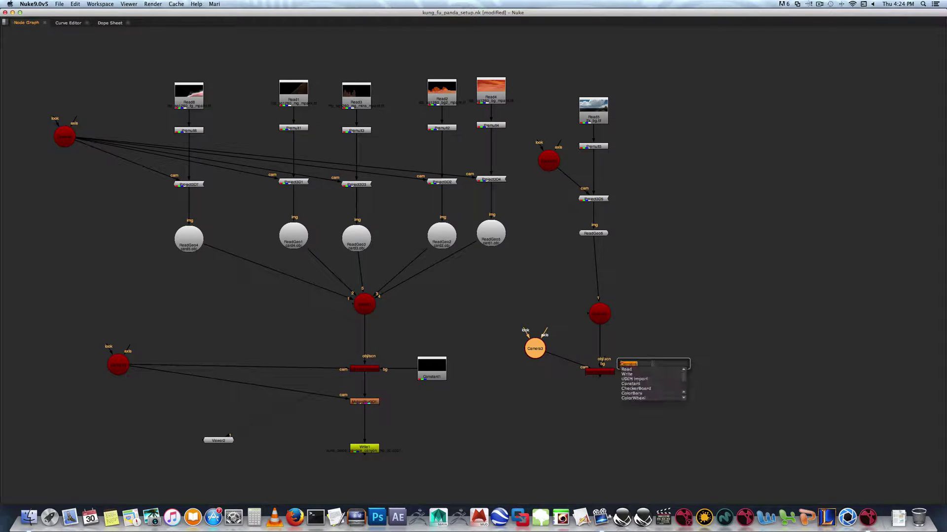
text(cons)
click(635, 372)
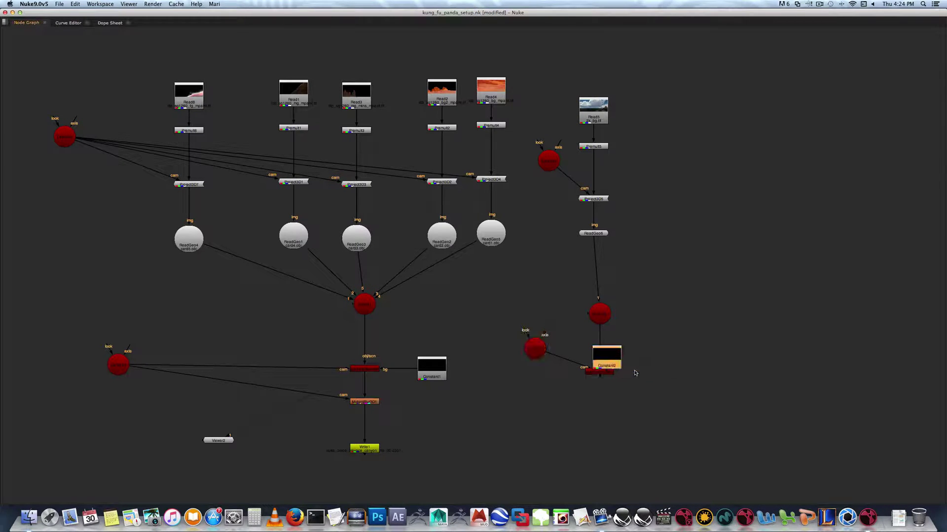
drag(609, 364, 681, 367)
drag(610, 364, 693, 373)
drag(527, 353, 519, 377)
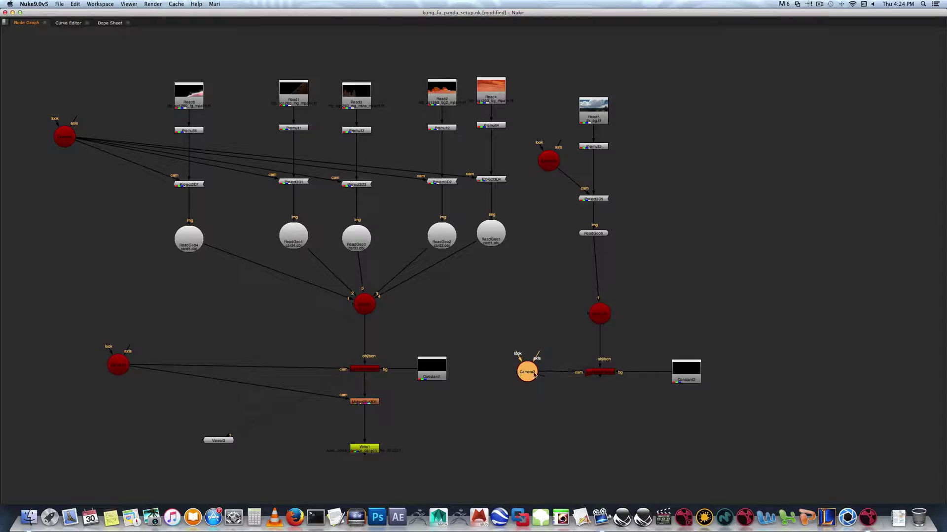
drag(599, 316, 596, 314)
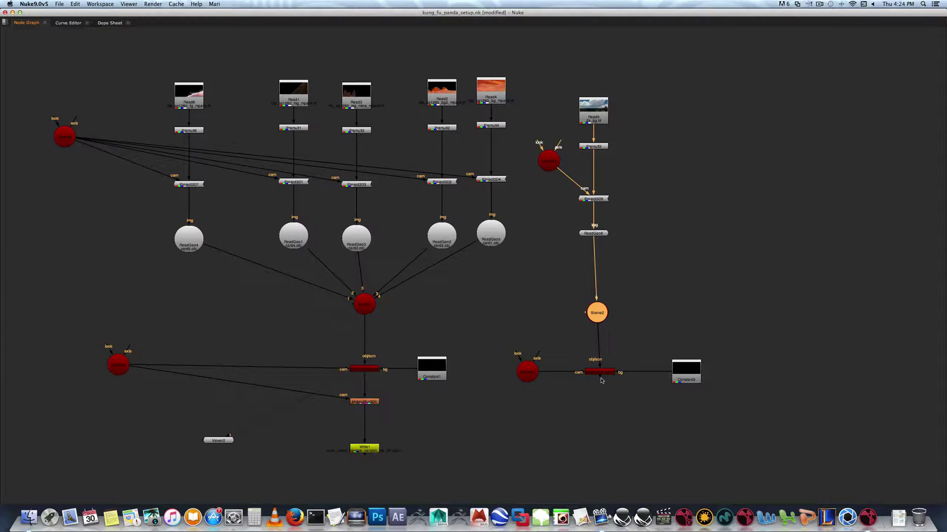
drag(602, 380, 599, 423)
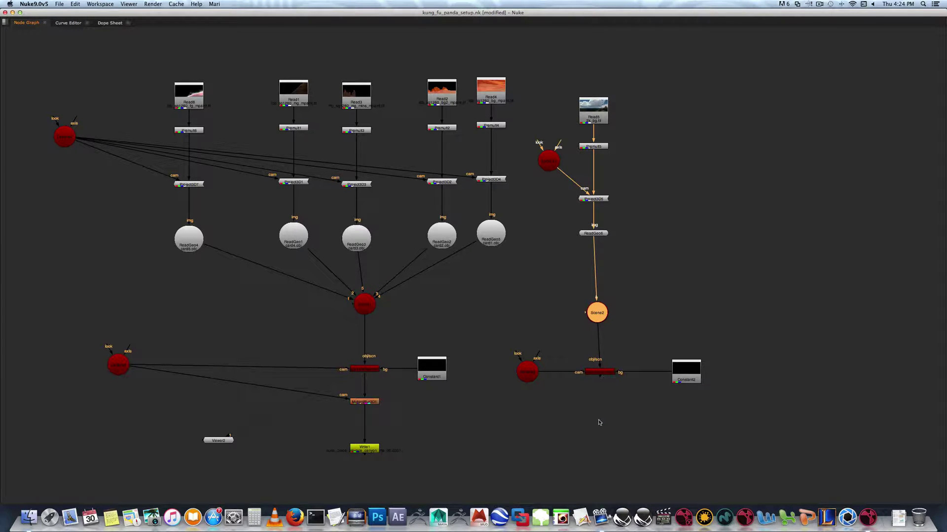
Add MotionBlur3D2 after ScanlineRender2, with a Write2 node below it
click(598, 372)
key(Tab)
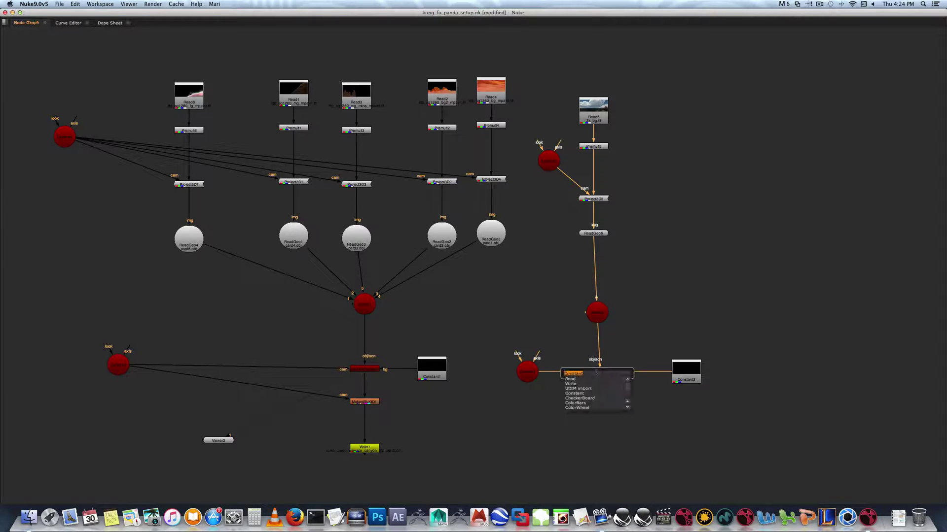
text(moti)
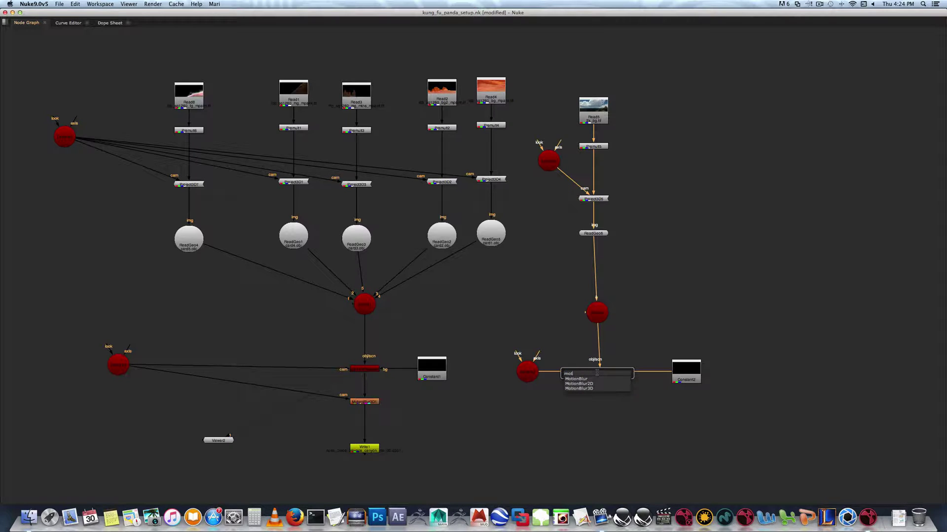
click(585, 389)
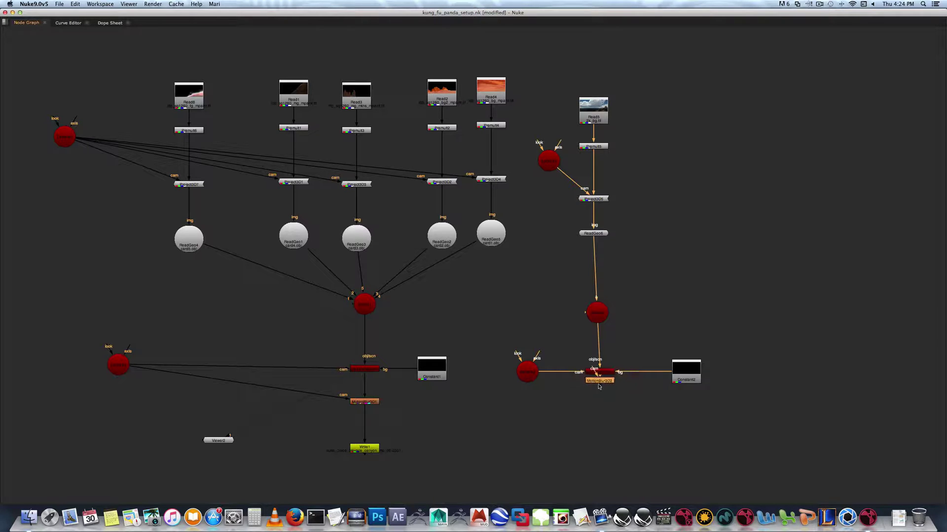
drag(599, 384, 532, 374)
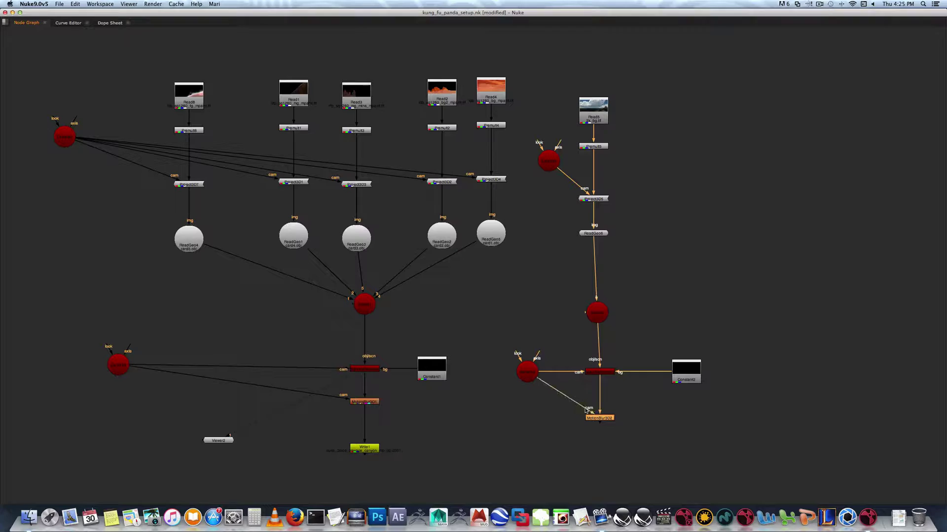
key(Tab)
text(wri)
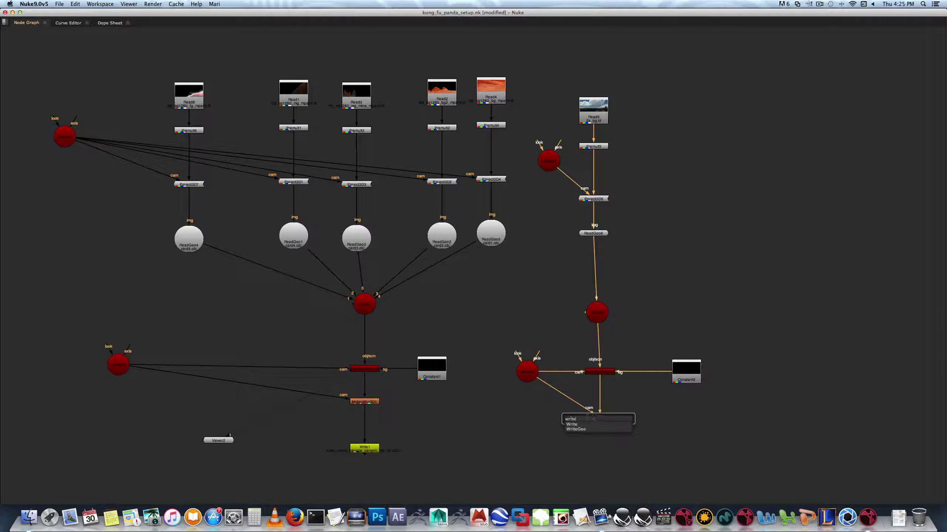
key(Return)
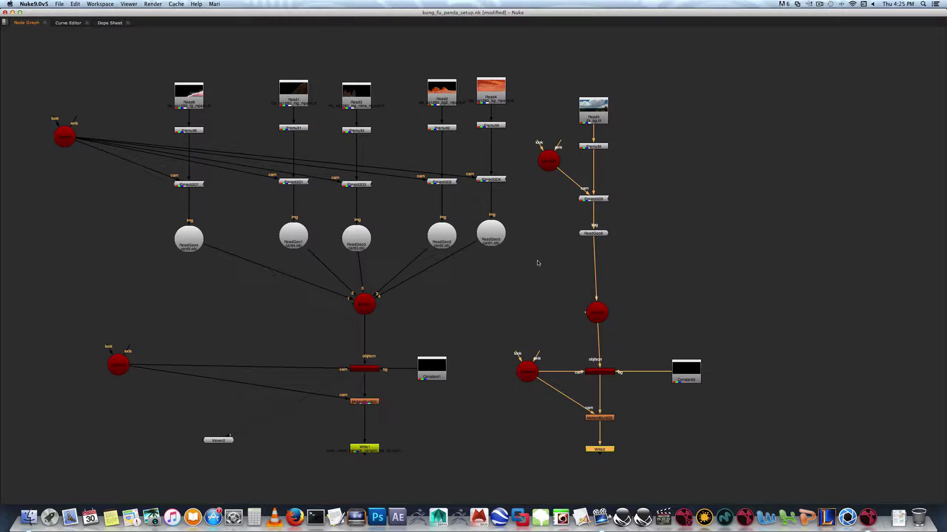
Shift Camera3 and the whole sixth branch further right, clear of the original tree
drag(531, 374, 550, 374)
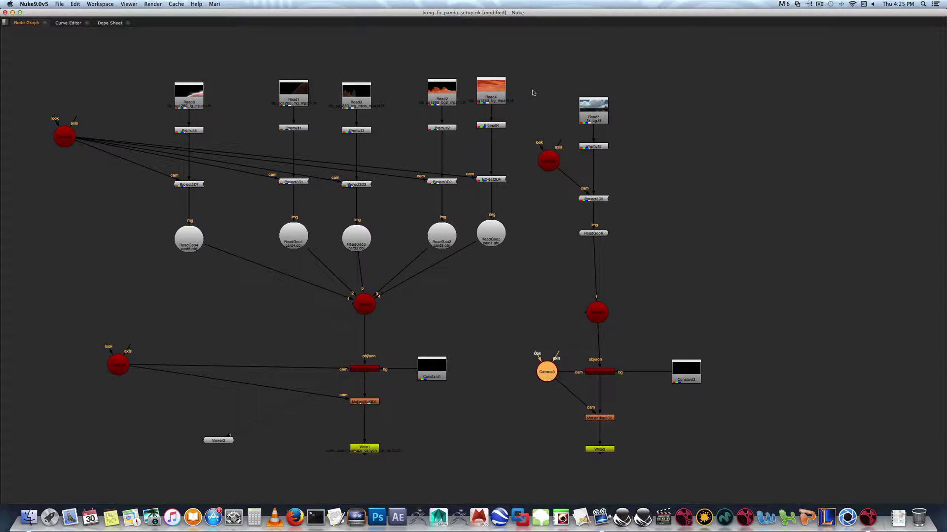
drag(518, 79, 757, 462)
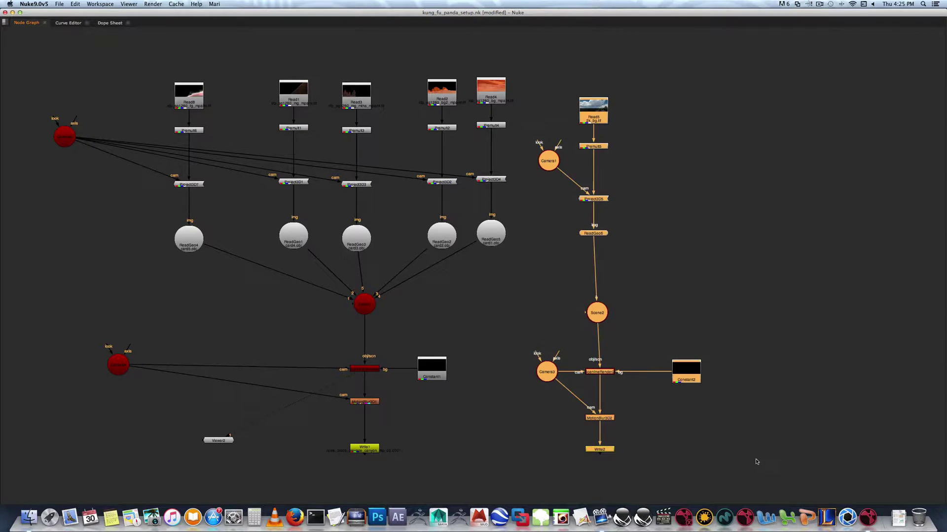
drag(592, 111, 685, 112)
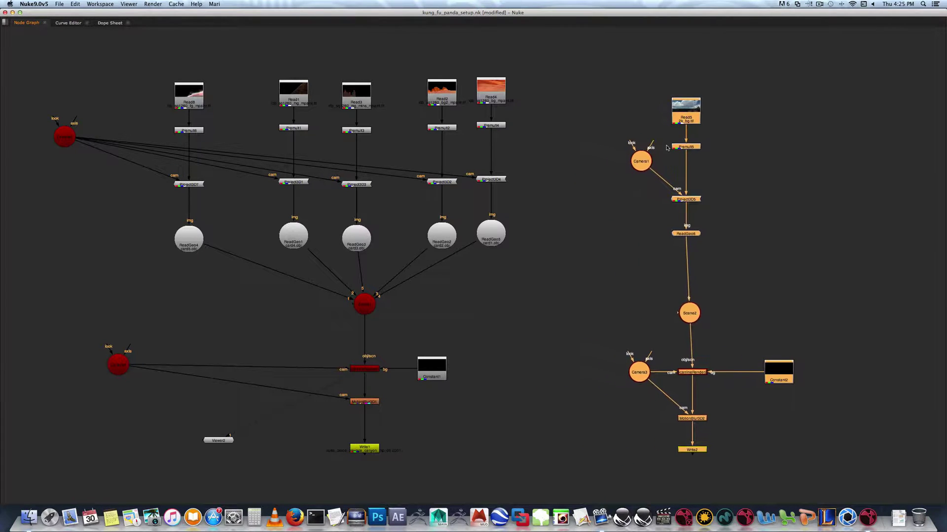
click(749, 195)
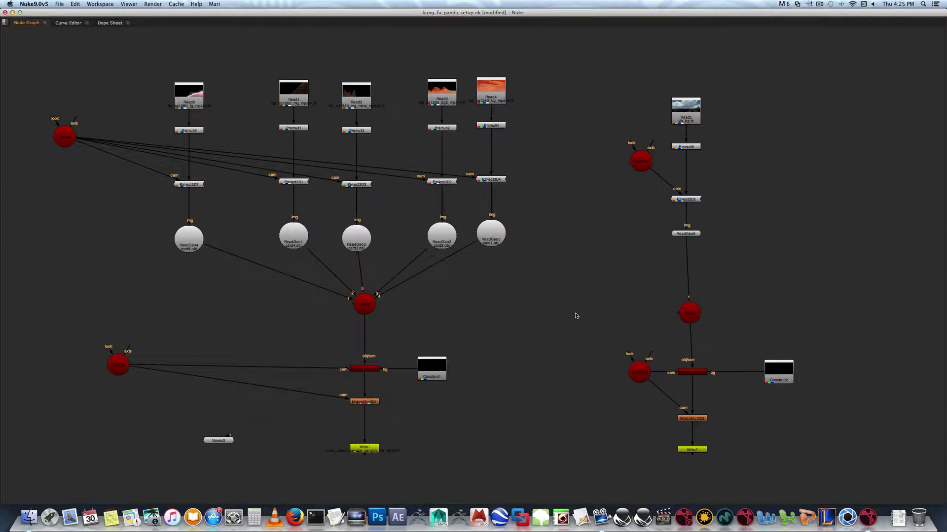
Restore the layout, open Camera1's properties and enable 'read from file' under Projection > File
key(space)
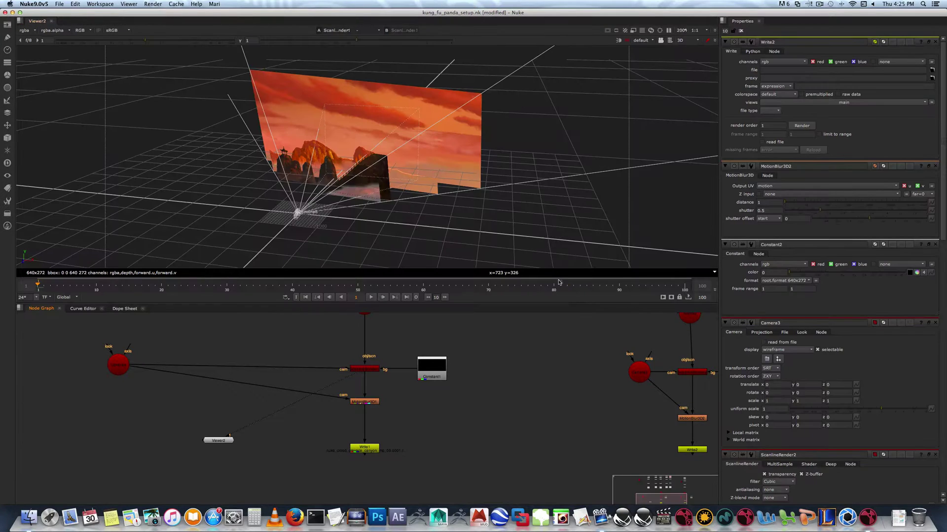
middle_drag(598, 378, 499, 408)
scroll(499, 408, up, 5)
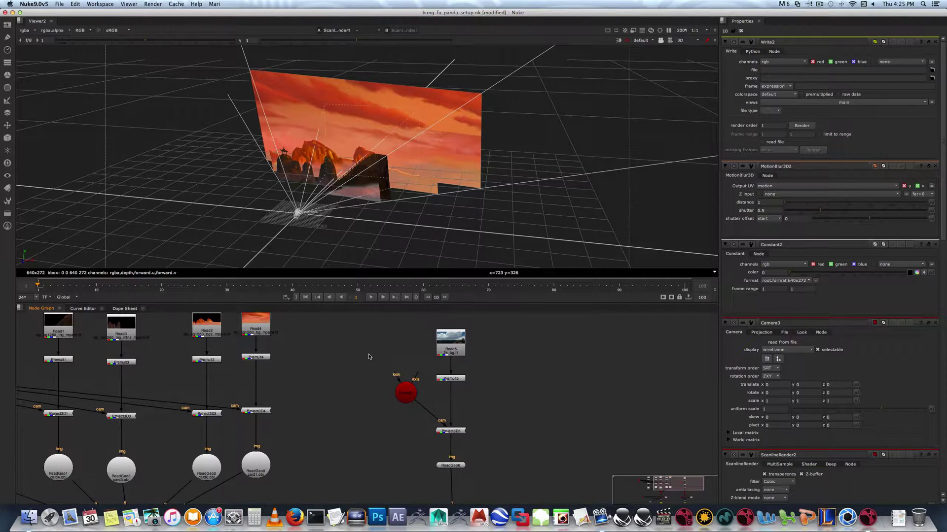
double_click(406, 393)
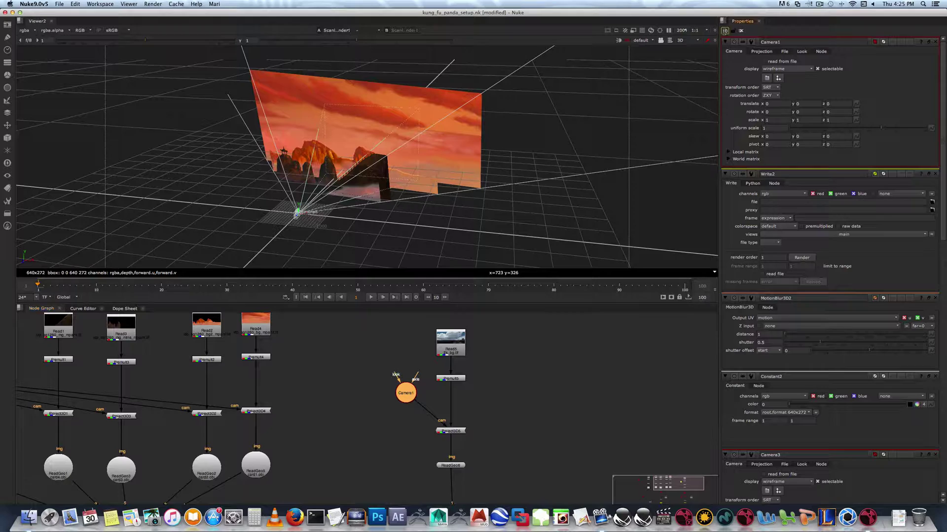
click(733, 31)
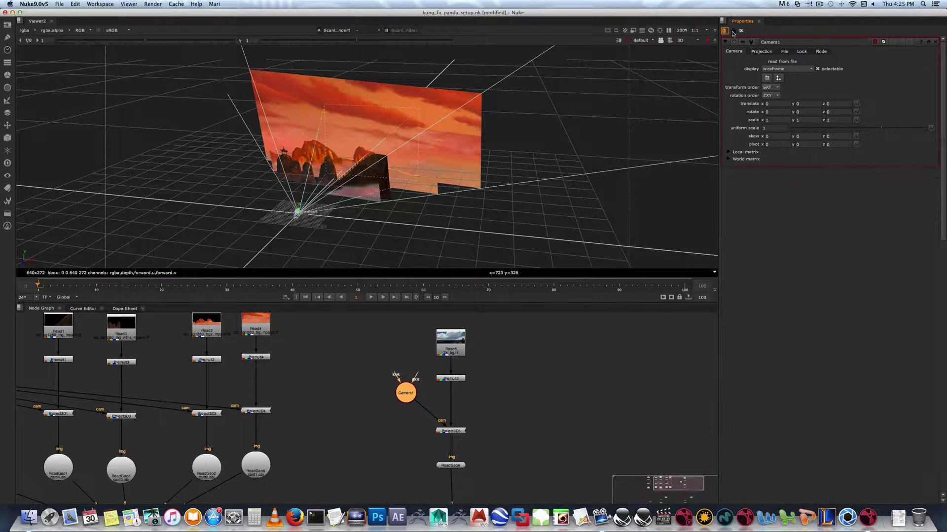
click(739, 32)
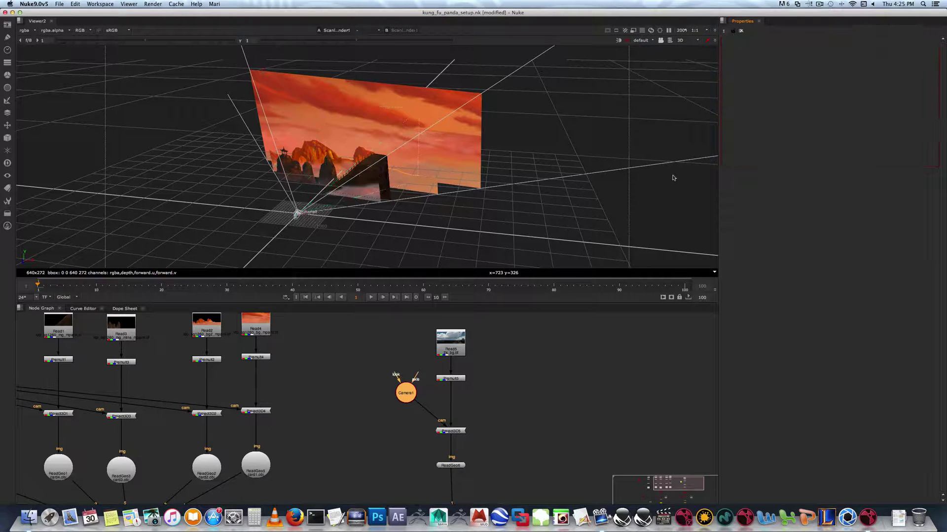
double_click(407, 394)
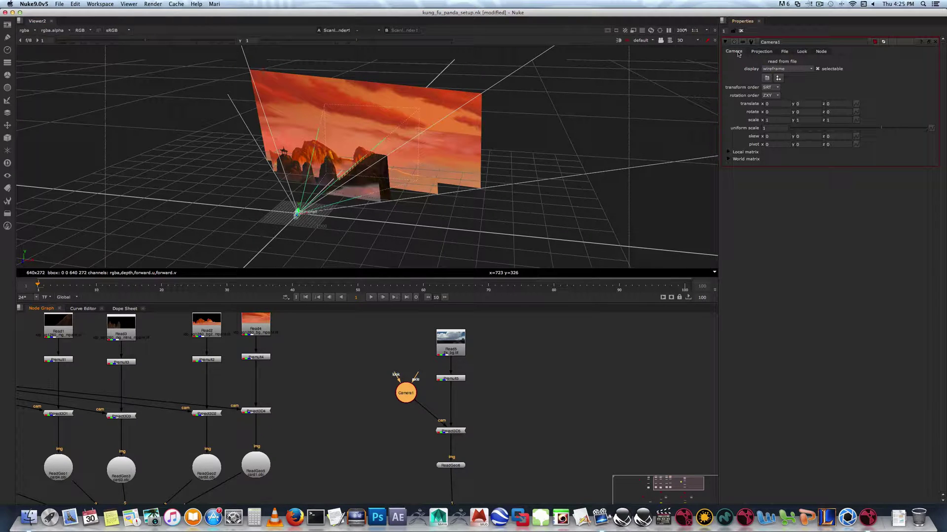
click(761, 52)
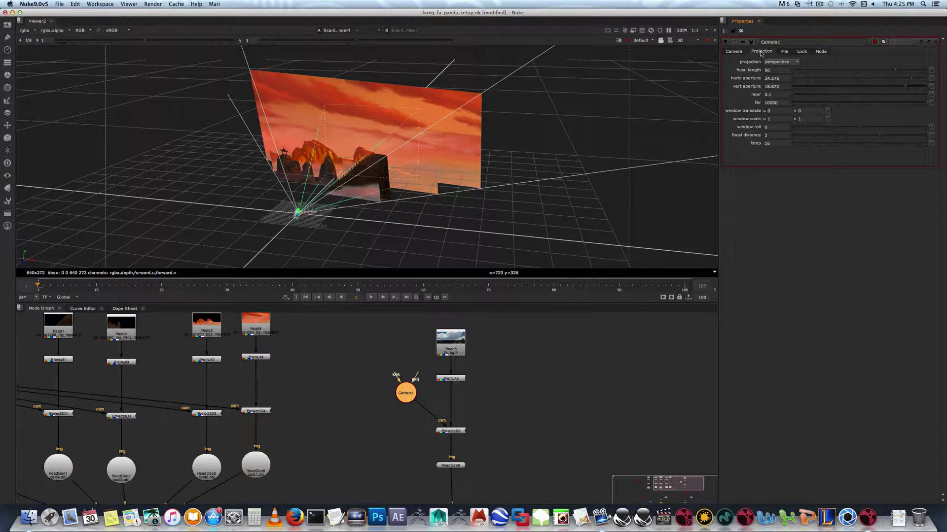
click(784, 52)
click(788, 63)
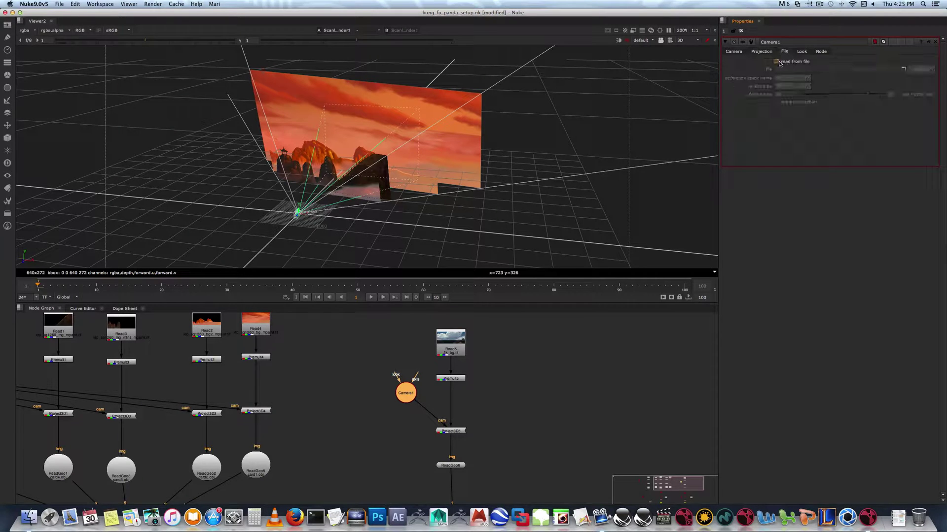
Load proj_cam2.fbx into Camera1, confirming the replace and reload prompts
click(903, 70)
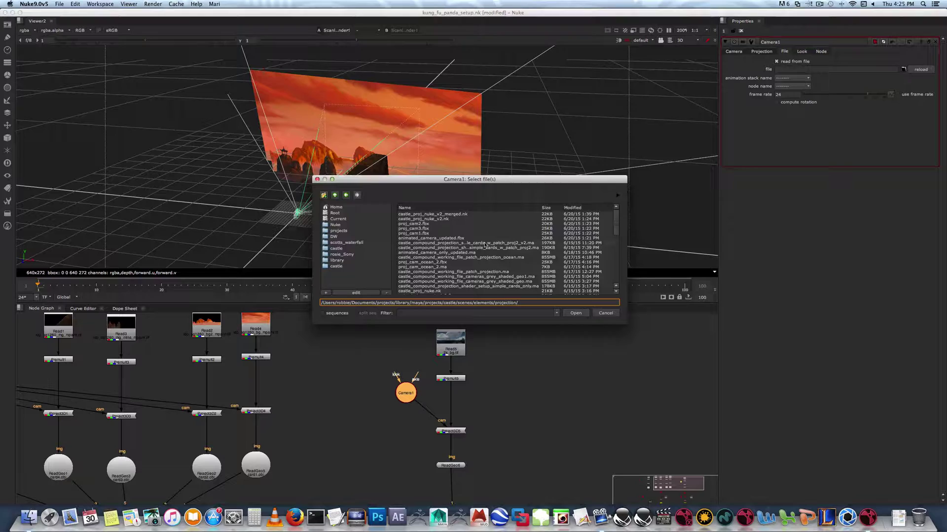
click(412, 225)
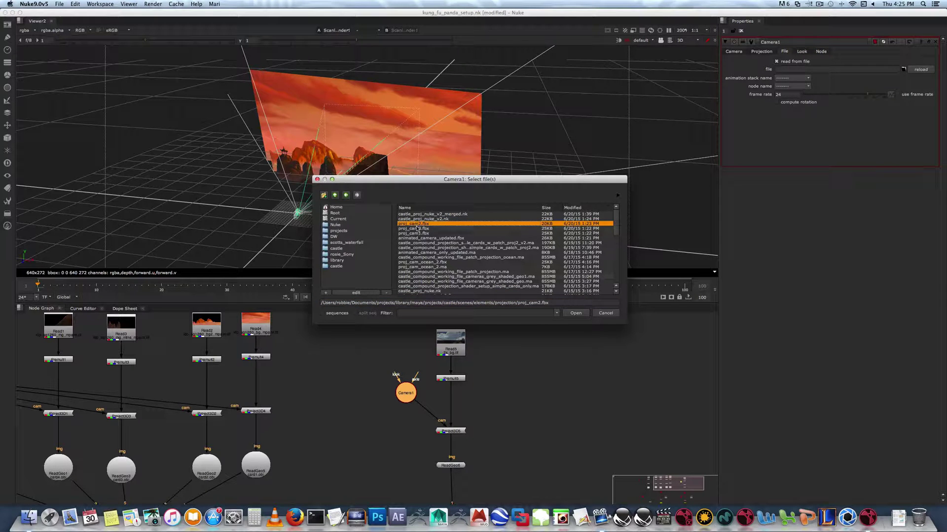
click(576, 314)
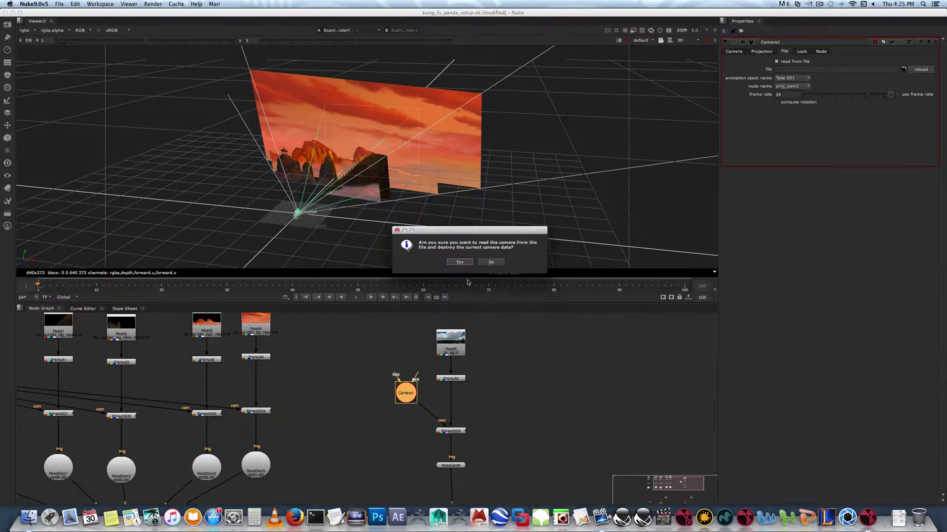
click(460, 262)
drag(406, 393, 391, 397)
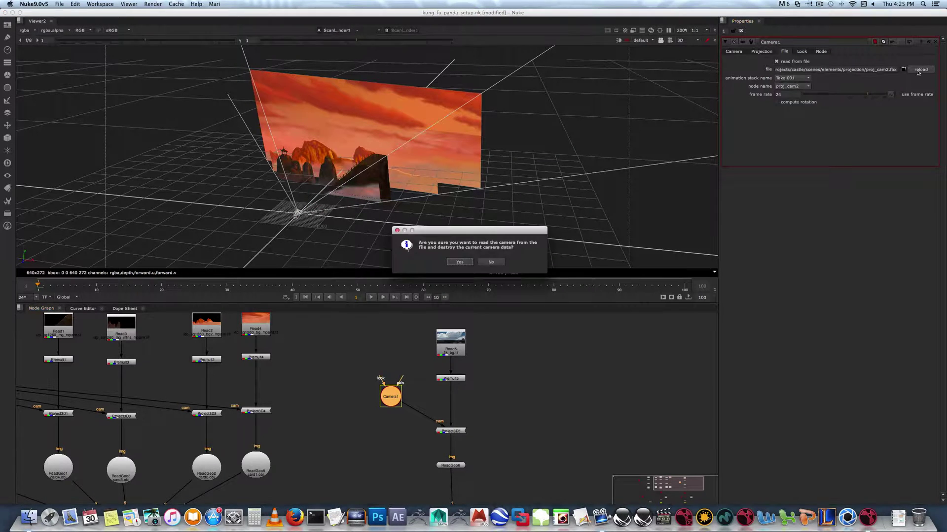
click(459, 263)
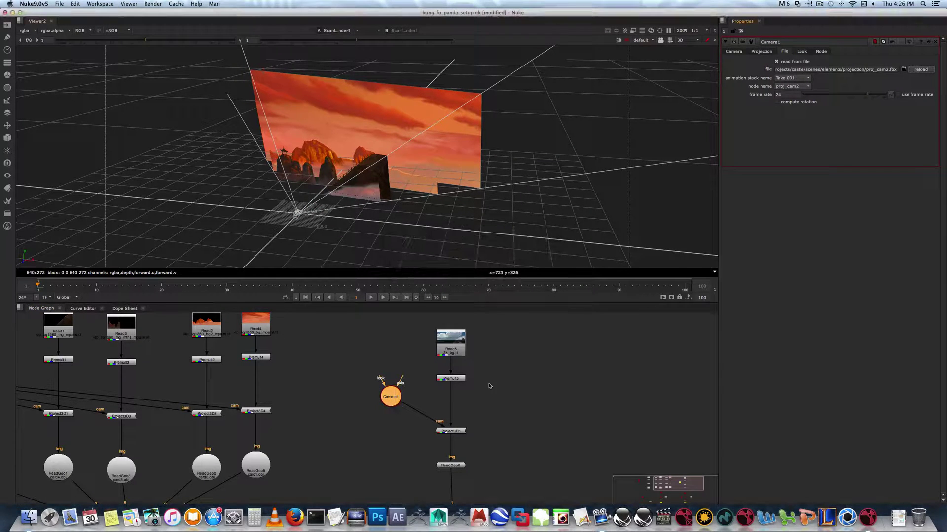
middle_drag(482, 433, 469, 412)
Load the fg_sr2.obj geometry file into the ReadGeo6 node
click(456, 429)
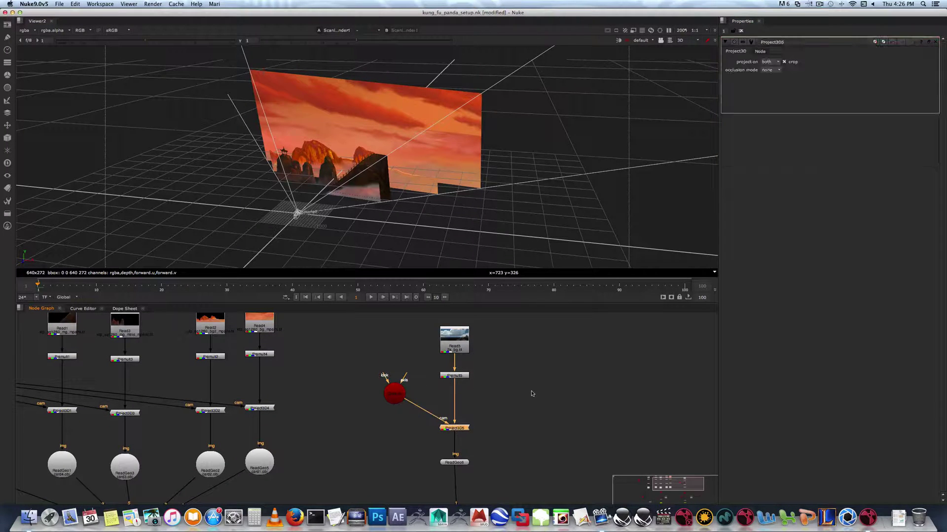
click(459, 463)
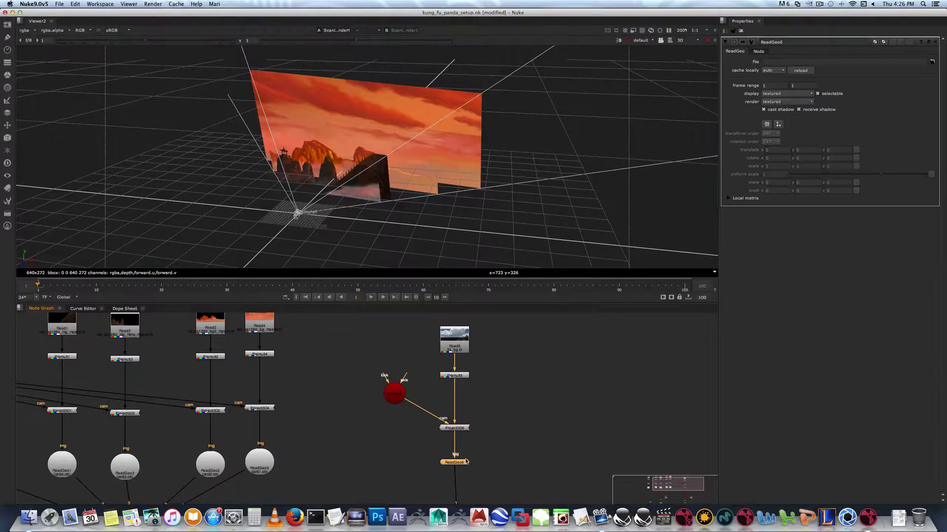
click(933, 62)
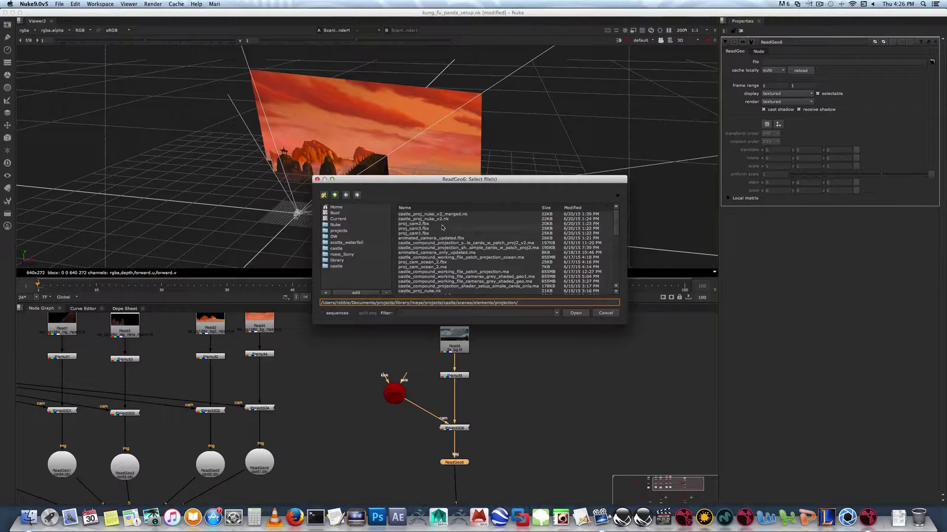
click(615, 225)
drag(616, 225, 620, 239)
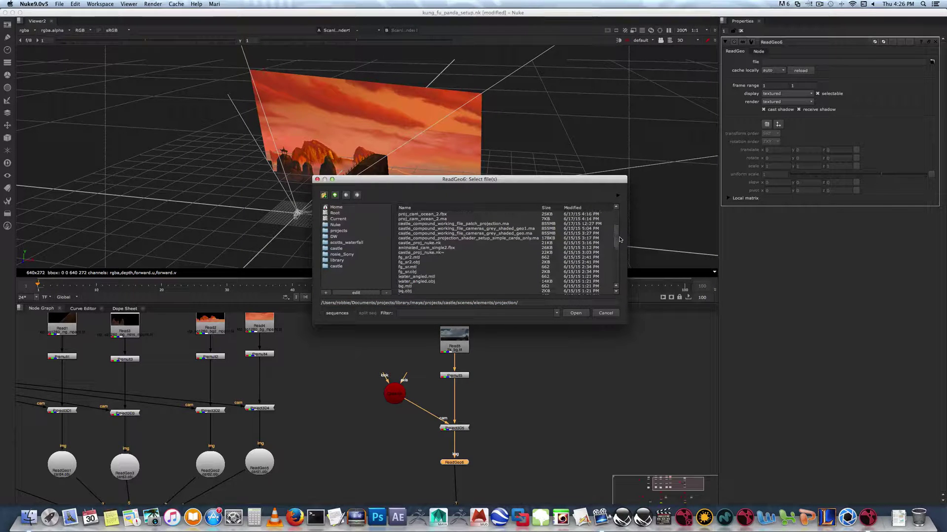
click(410, 263)
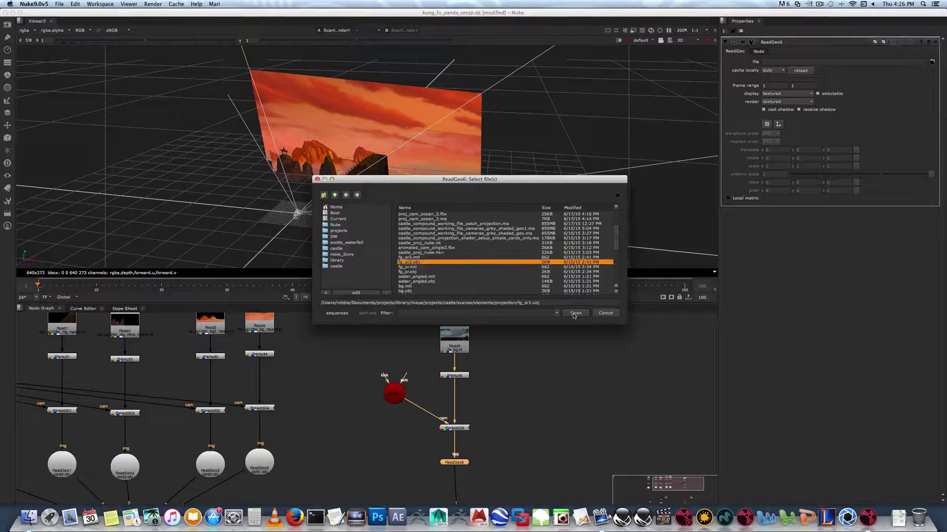
click(574, 314)
scroll(507, 393, down, 5)
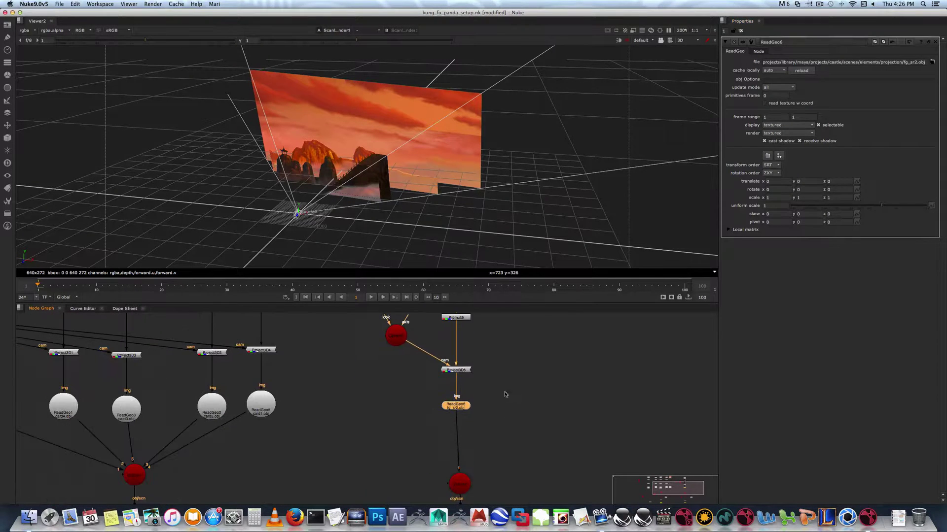
scroll(498, 384, down, 5)
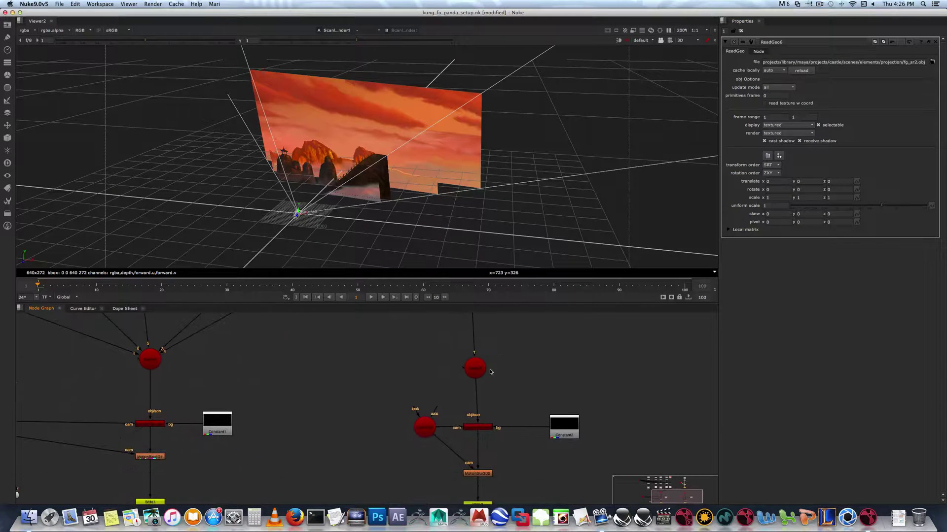
Make Camera3 read from file animated_cam_single.fbx, confirming replacement of its data
drag(431, 427, 385, 427)
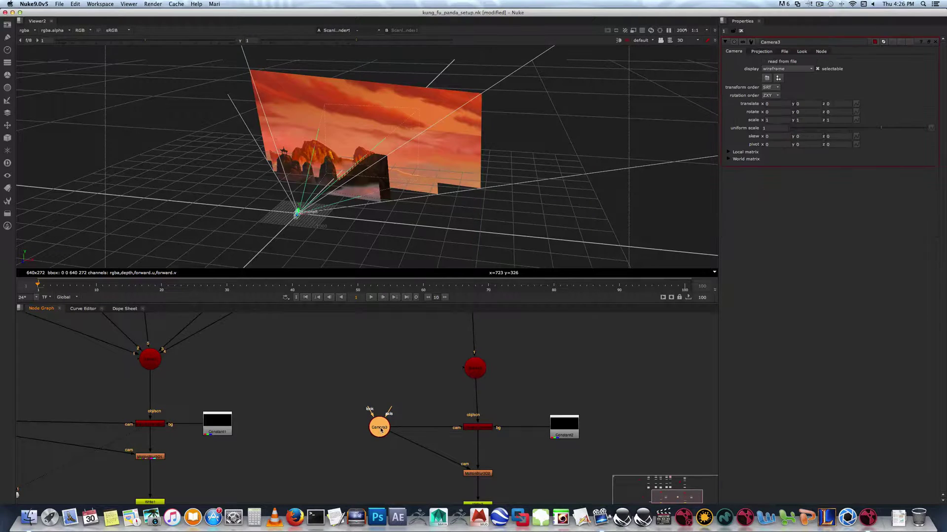
click(785, 51)
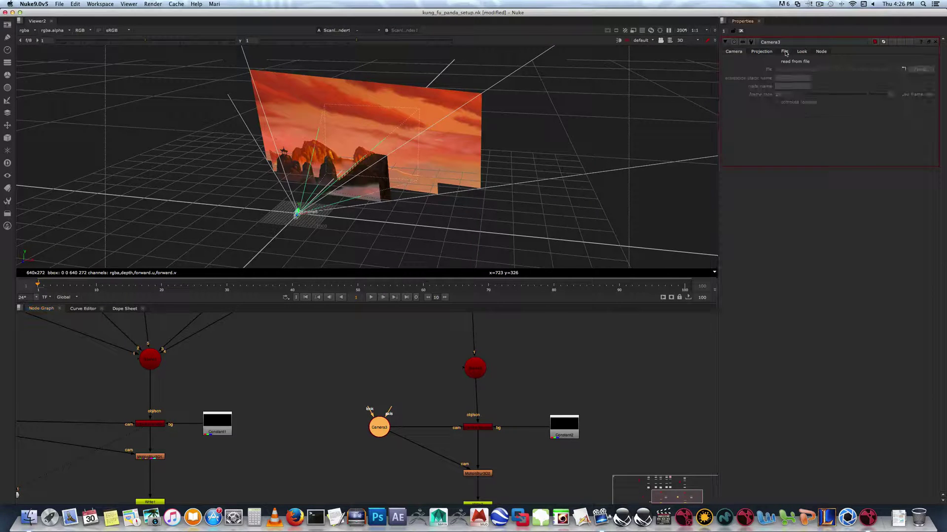
click(776, 61)
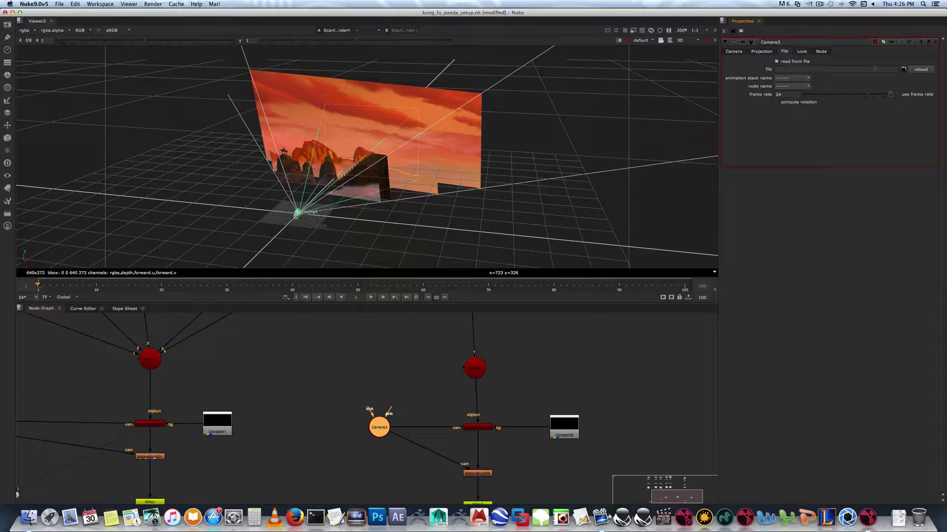
click(904, 69)
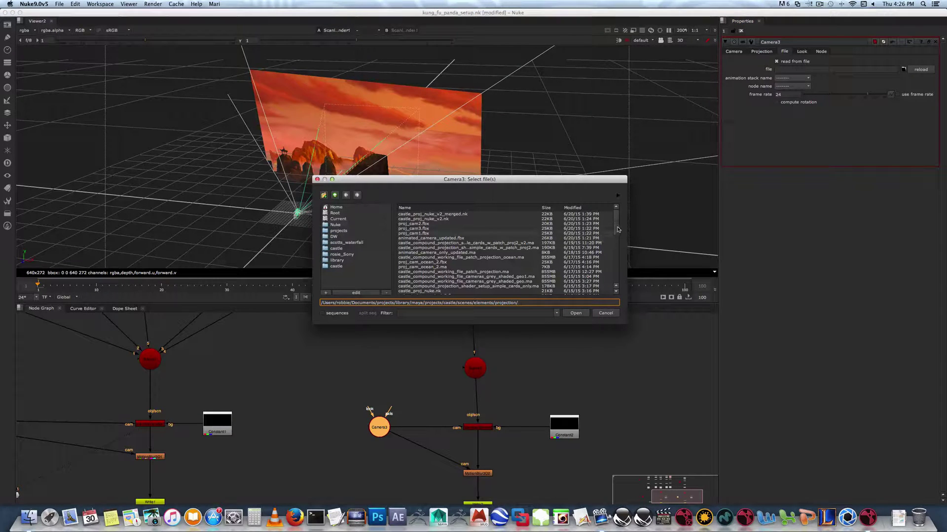
drag(618, 230, 619, 279)
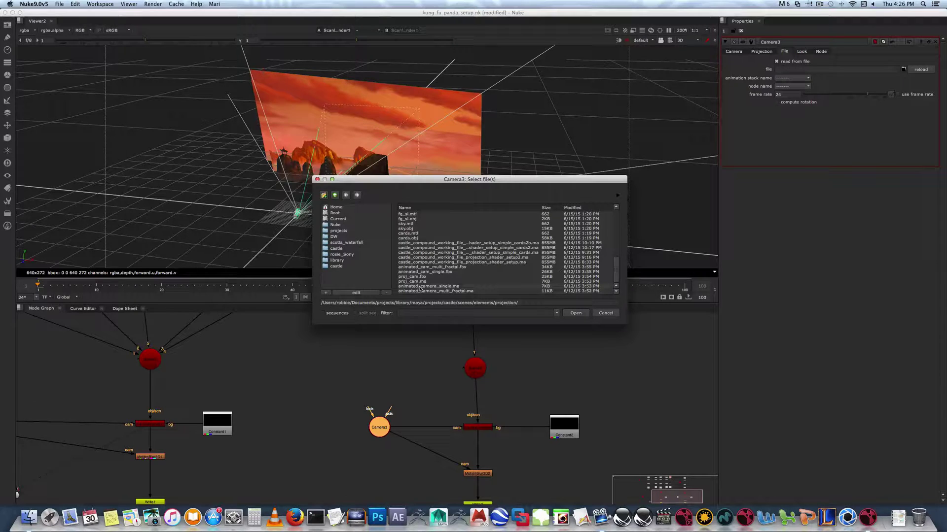
click(425, 273)
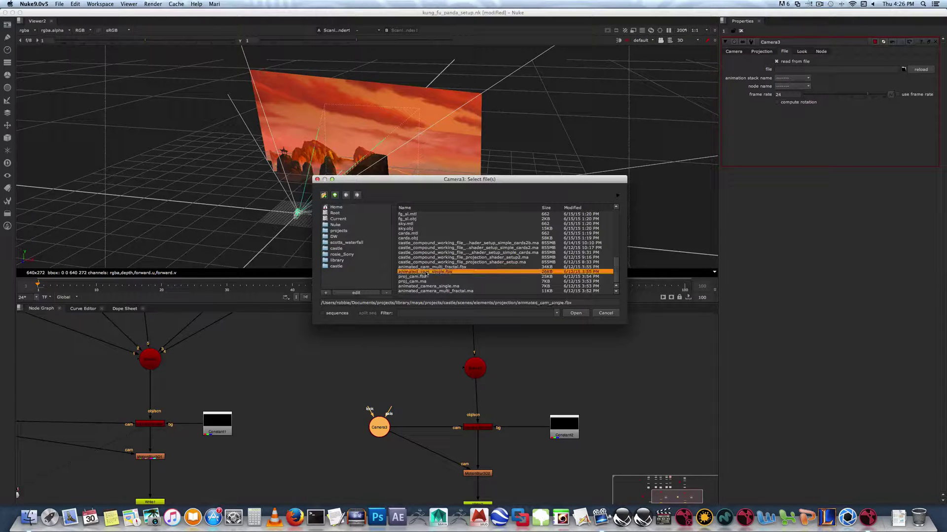
click(575, 313)
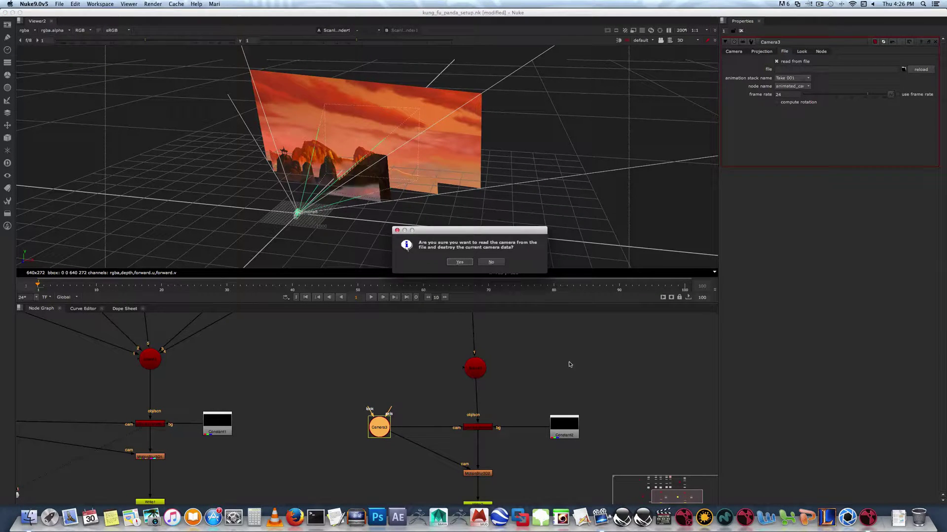
click(463, 262)
middle_drag(498, 405, 472, 397)
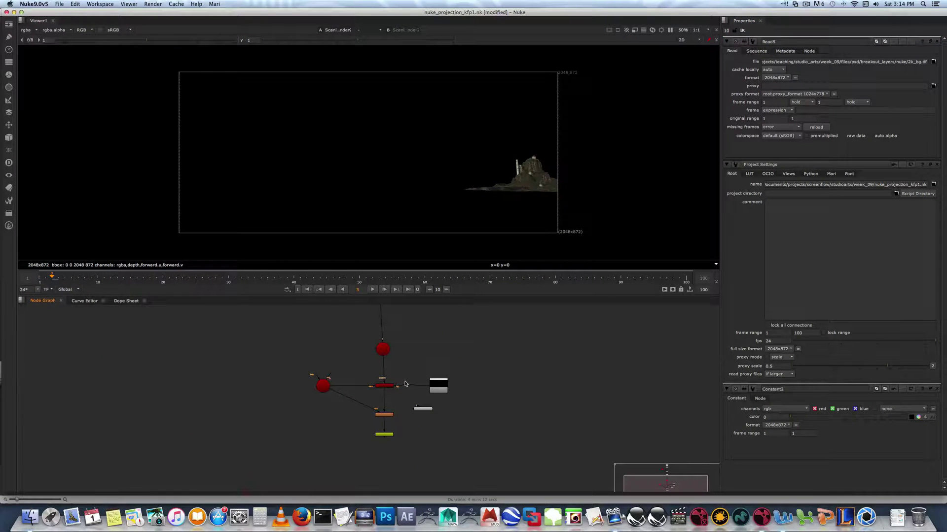
Select the camera, render, top and Constant nodes in turn to review the tree
click(322, 387)
click(382, 389)
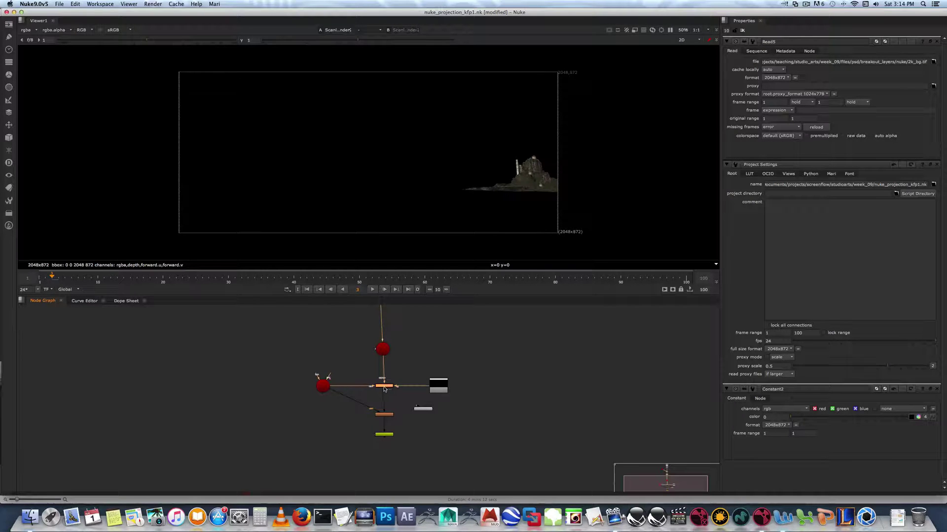
click(382, 349)
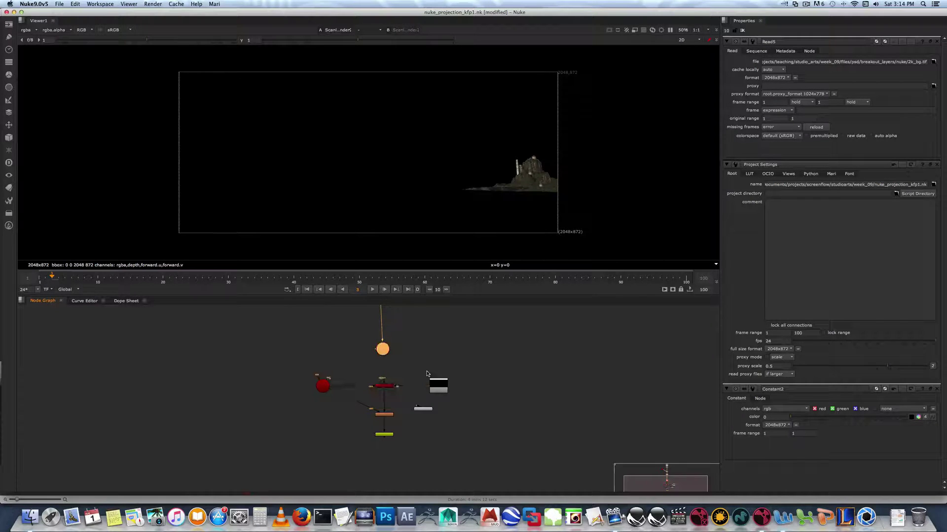
click(436, 387)
click(429, 371)
Frame all nodes in the maximized graph, select Read5, and limit properties to one panel
key(space)
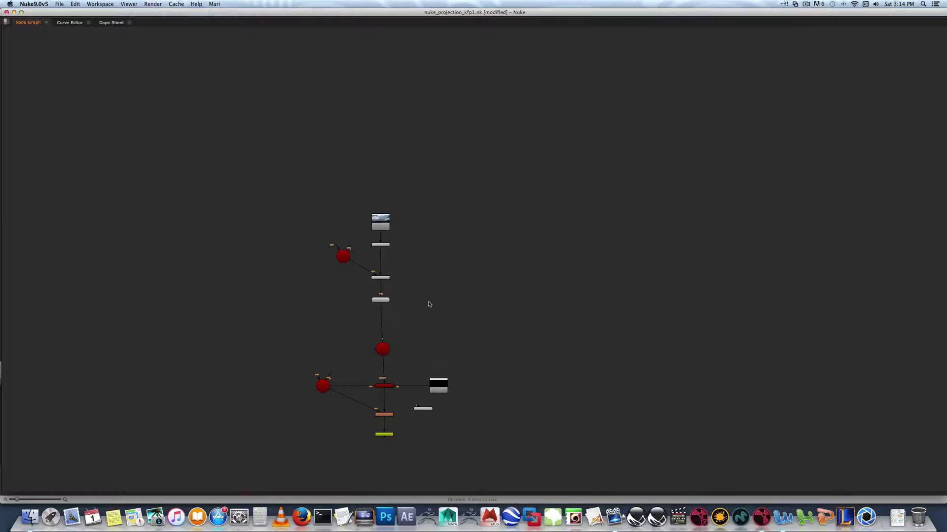
key(f)
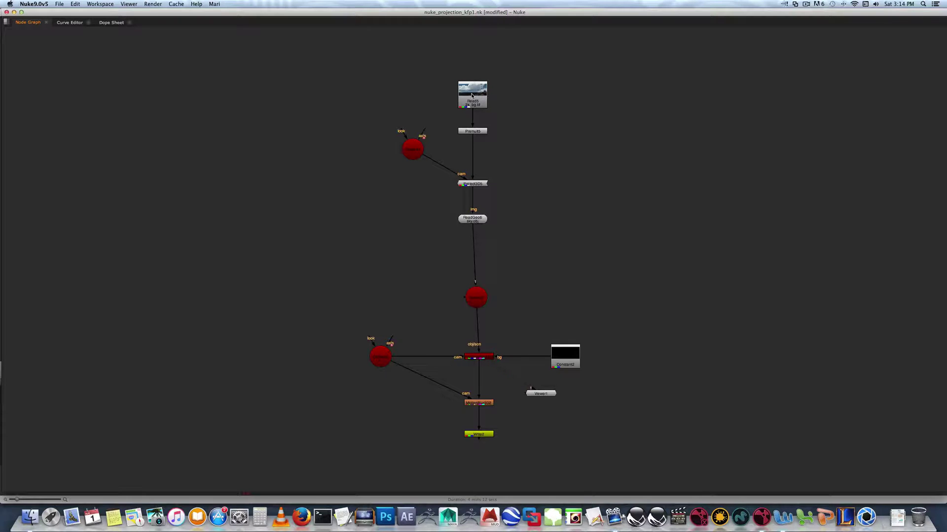
click(472, 95)
key(space)
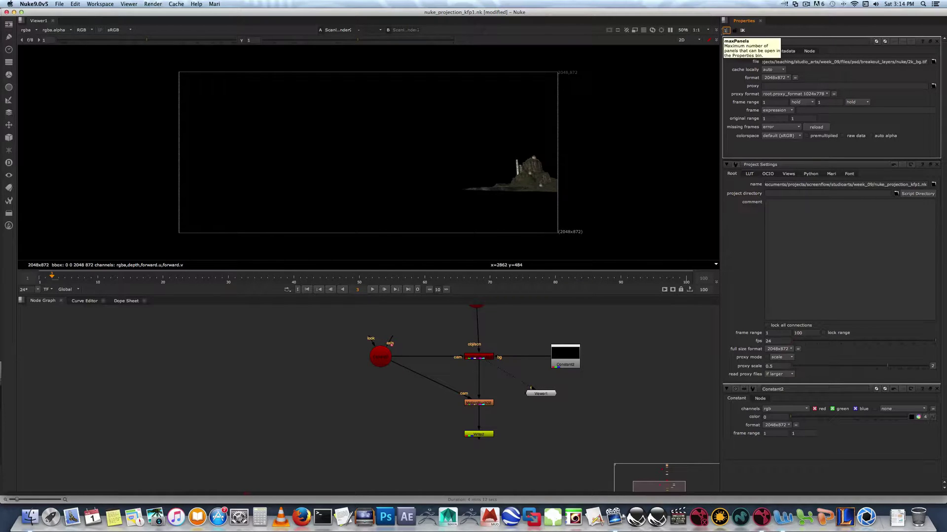
key(Return)
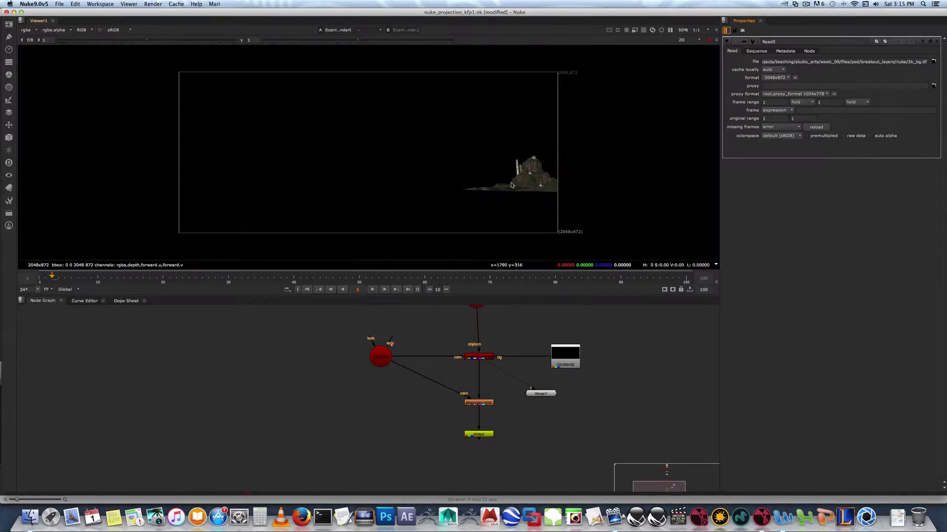
Select the ScanlineRender chain and maximize the Node Graph to fill the window
right_click(530, 333)
click(503, 317)
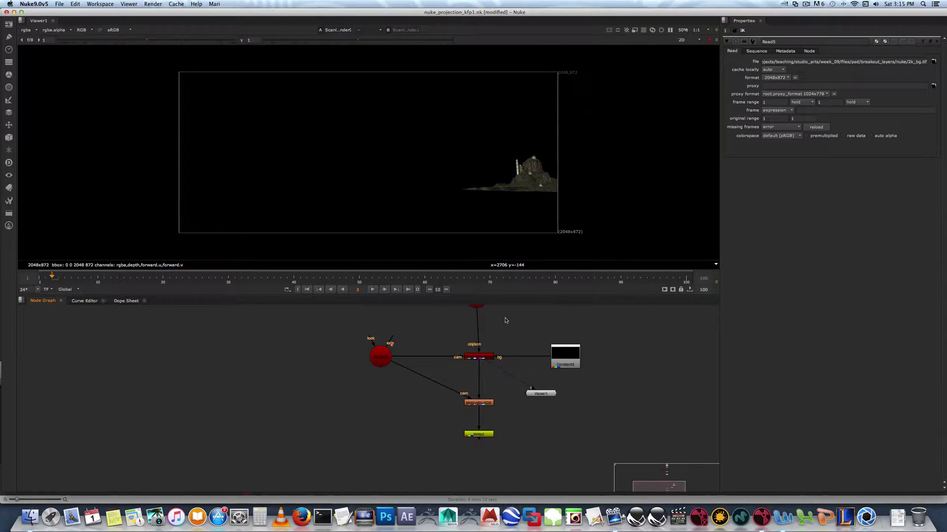
right_click(510, 320)
click(492, 324)
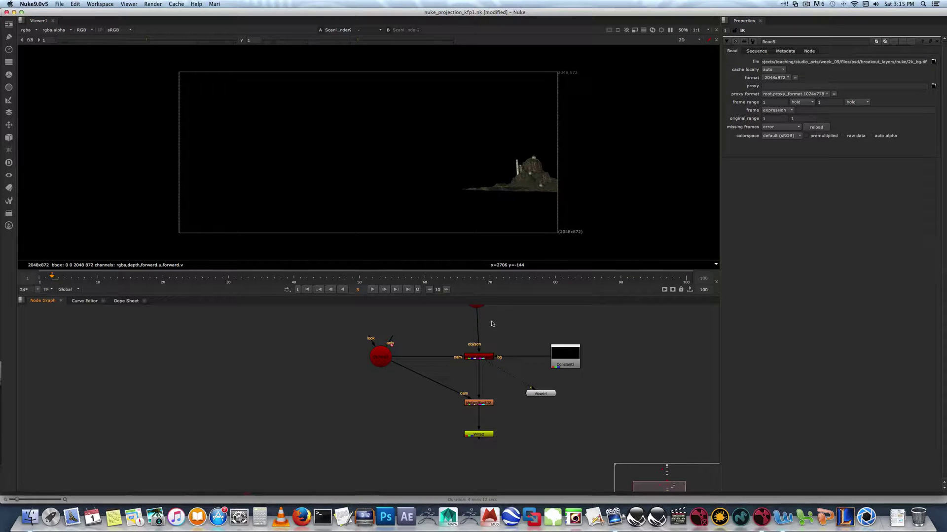
ctrl+click(479, 356)
key(space)
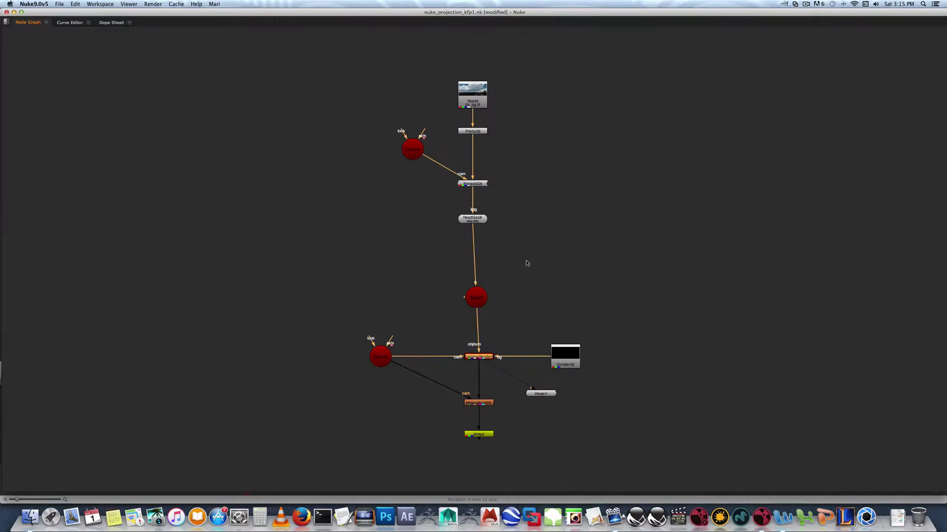
click(546, 241)
Nudge Read5, Premult5, Camera1 and Scene2 into a slightly tidier column
click(473, 103)
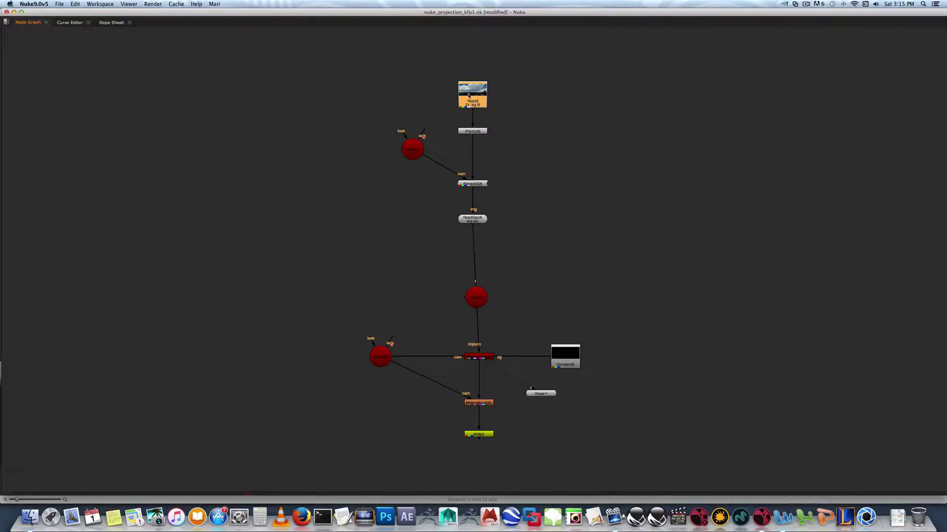
drag(474, 93, 470, 91)
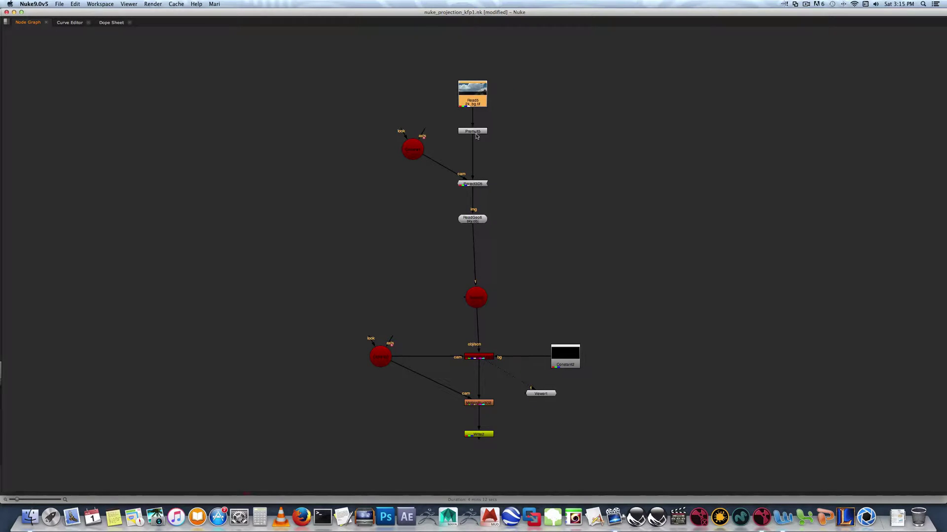
drag(475, 94, 475, 89)
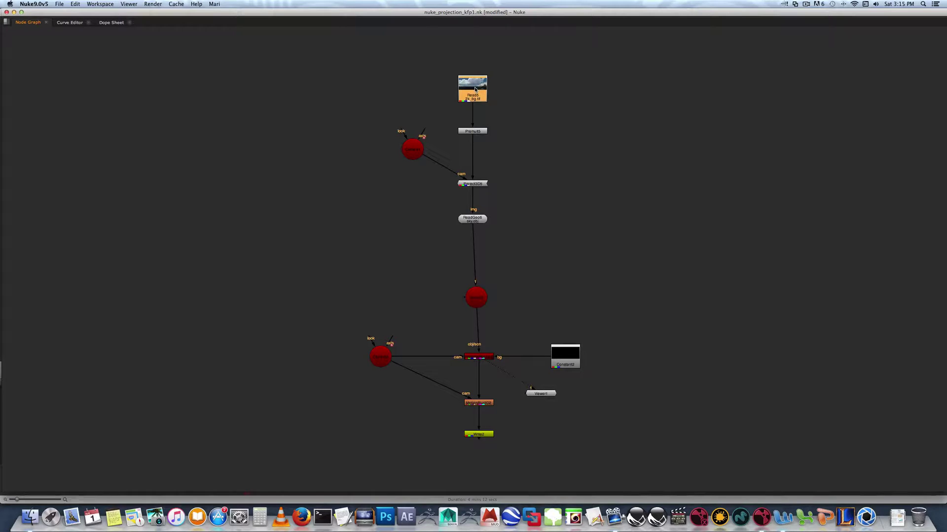
click(473, 133)
mouse_move(478, 136)
mouse_down()
mouse_move(488, 131)
mouse_move(474, 132)
mouse_up()
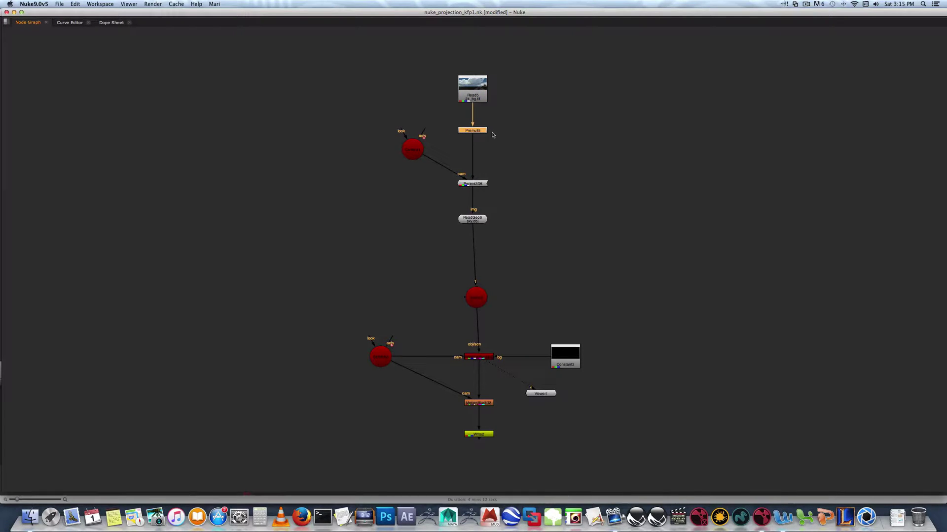
click(475, 185)
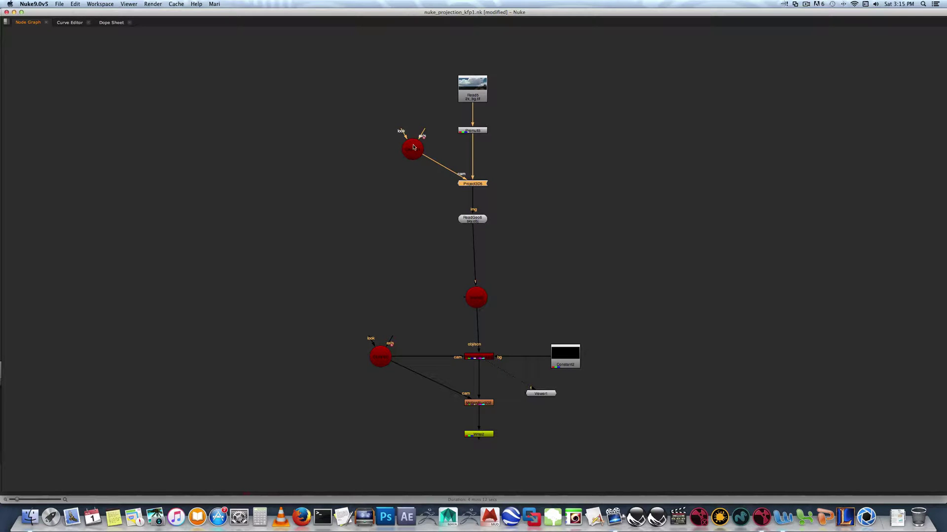
mouse_move(413, 148)
mouse_down()
mouse_move(396, 134)
mouse_move(397, 148)
mouse_up()
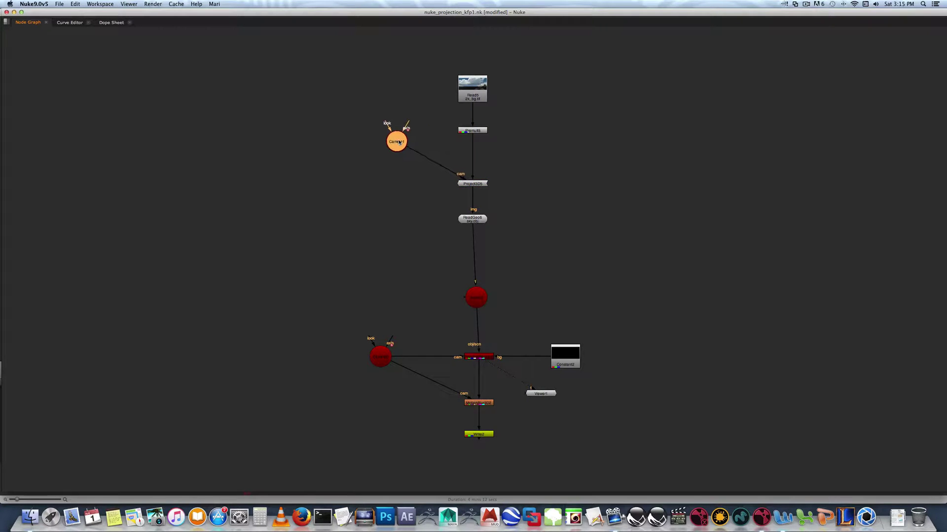
click(480, 223)
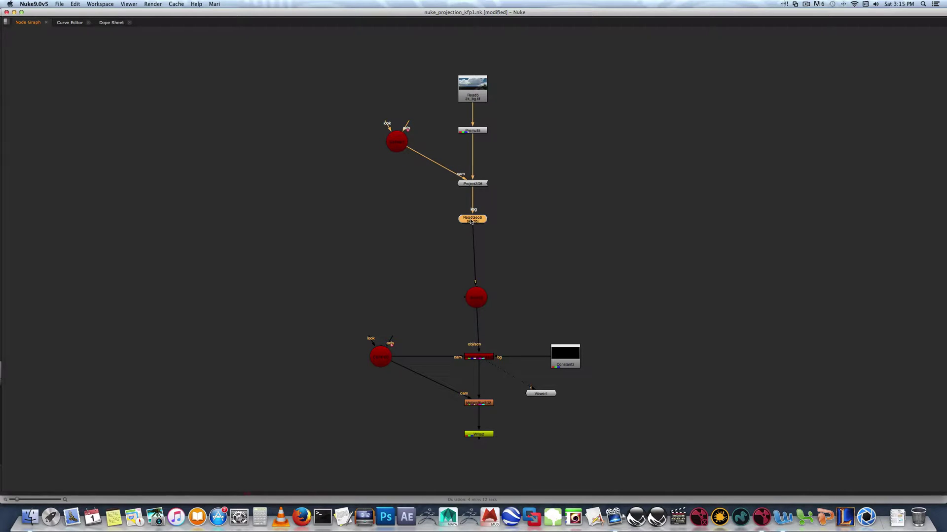
drag(476, 301, 478, 293)
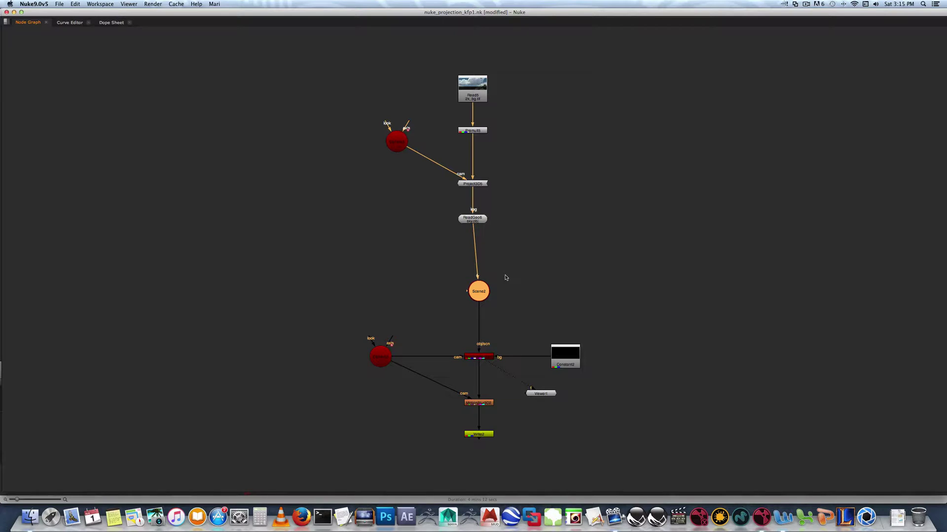
Settle Camera3 and Camera1 in place, shift Constant2 right, and restore the panel layout
click(479, 356)
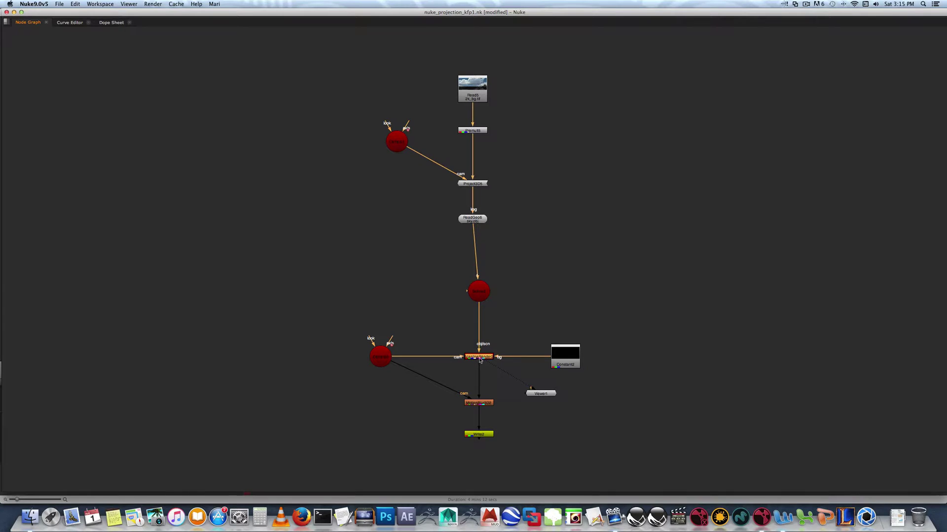
mouse_move(384, 359)
mouse_down()
mouse_move(385, 337)
mouse_move(378, 358)
mouse_up()
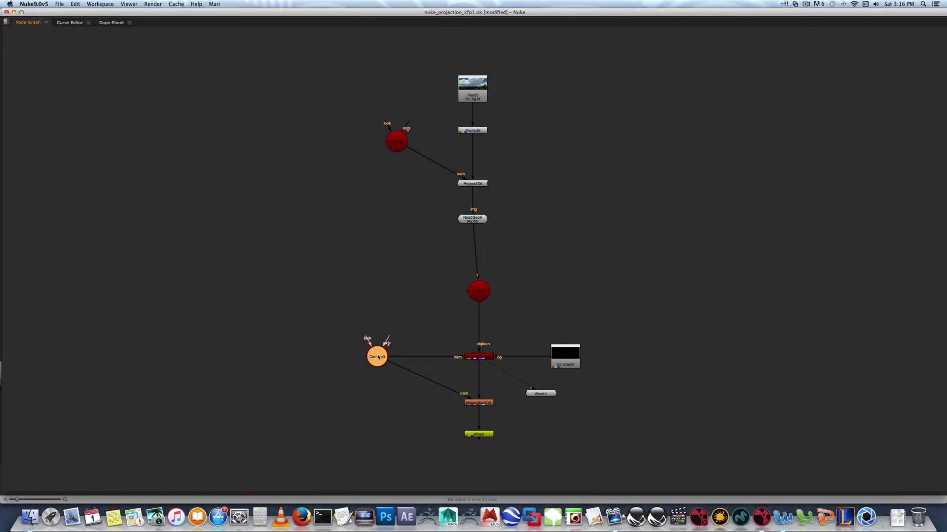
drag(397, 142, 395, 140)
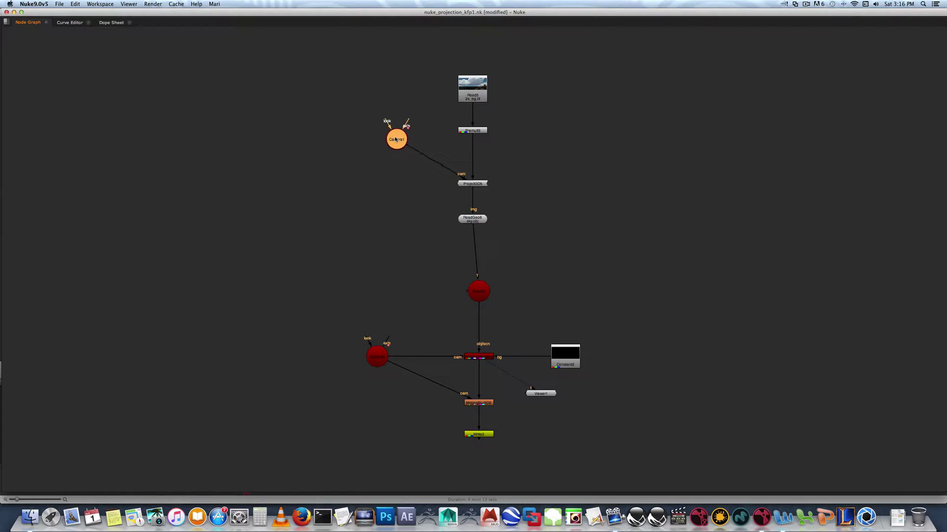
click(379, 359)
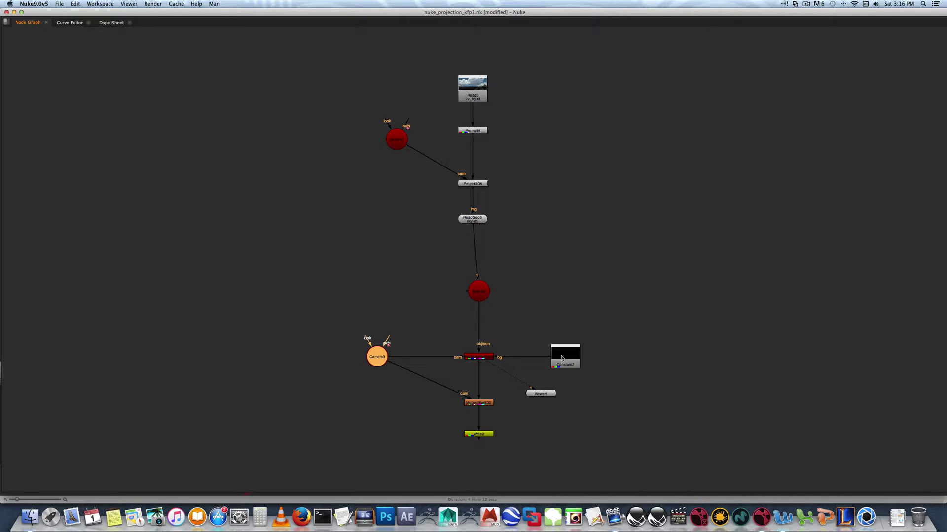
drag(573, 358, 590, 358)
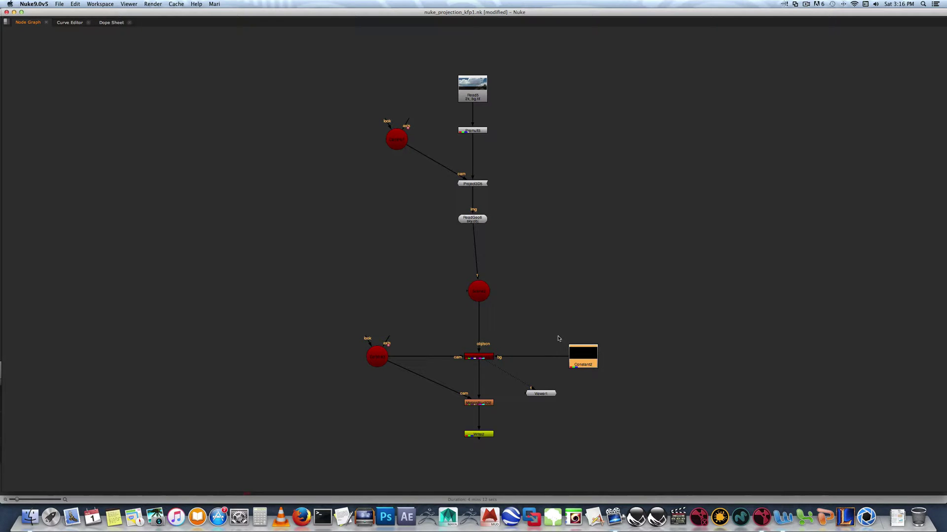
key(space)
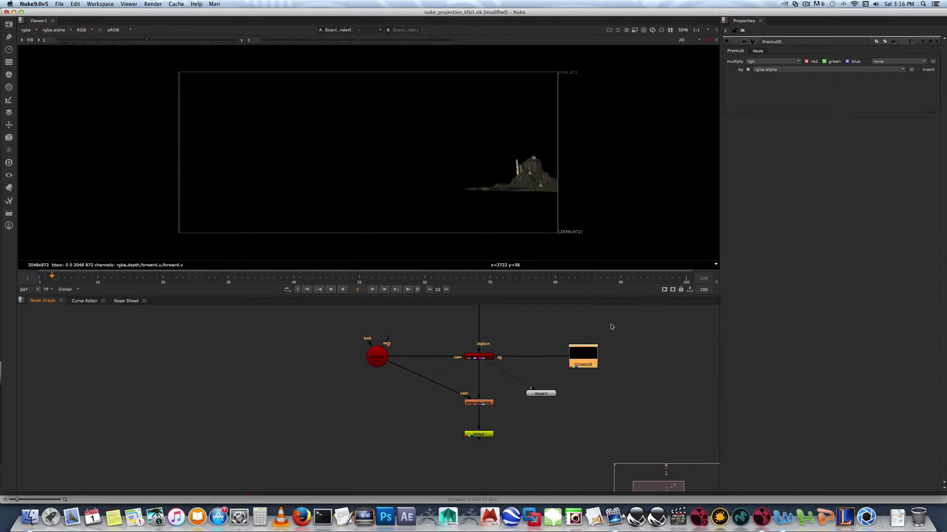
Open Constant2's properties and keep its format at 2048x872
double_click(583, 355)
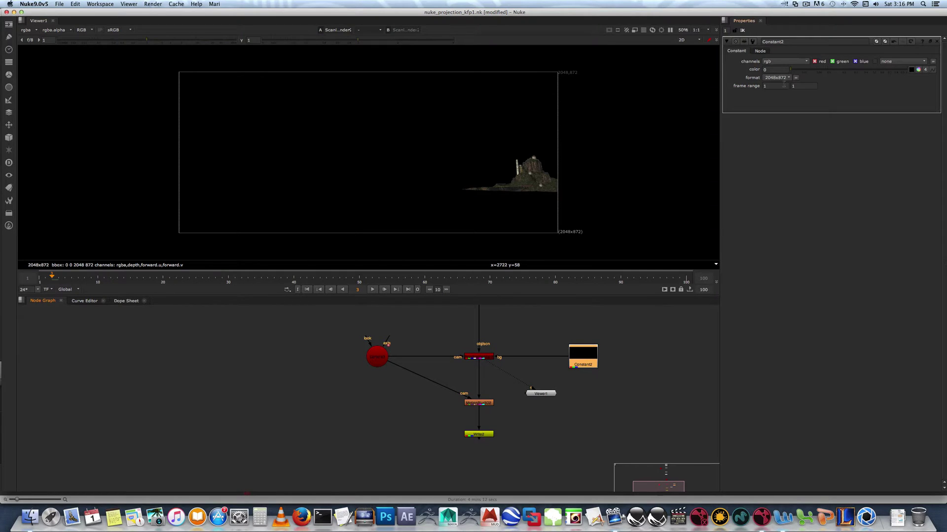
click(790, 78)
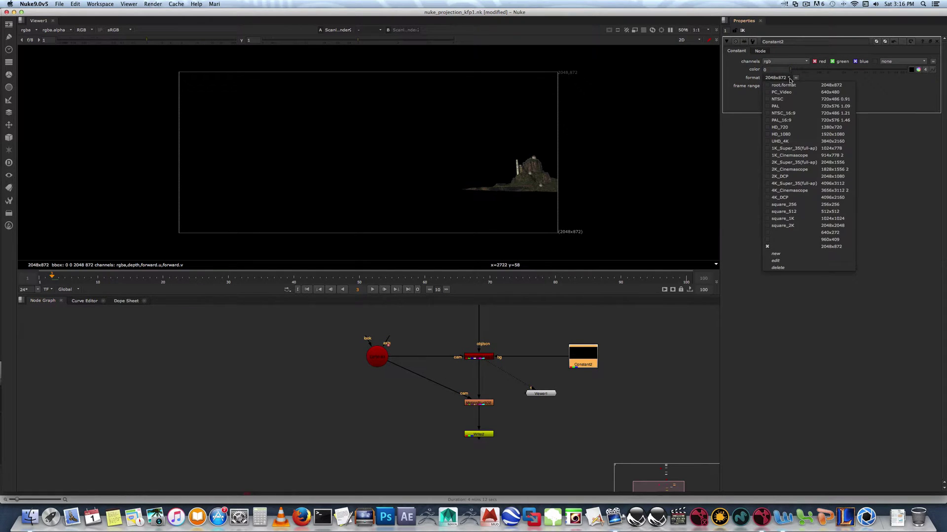
click(710, 295)
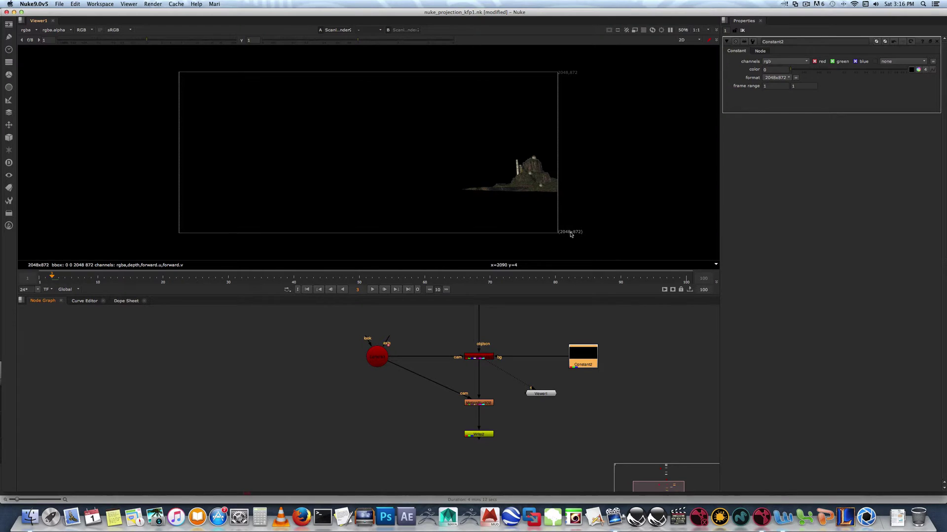
click(74, 5)
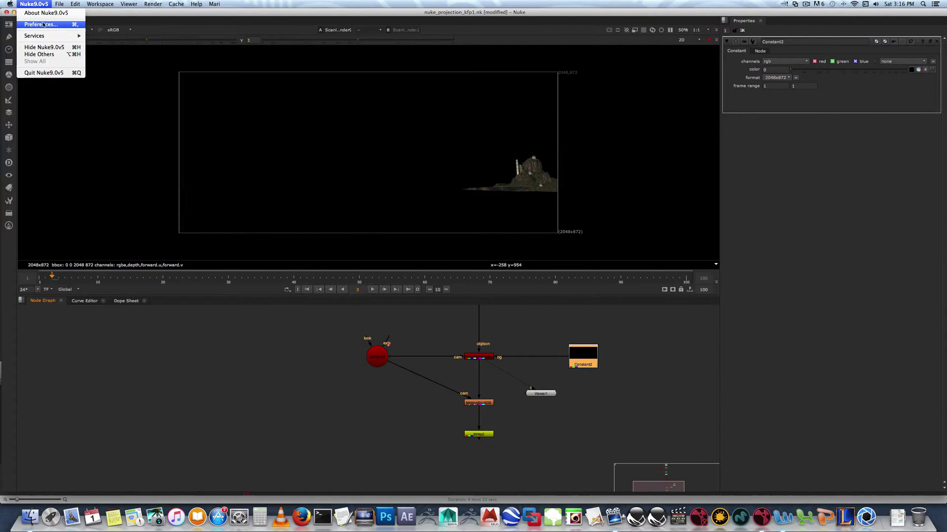
Open the Project Settings panel showing frames 1–100, 24 fps and a 2048x872 format
click(43, 24)
click(243, 164)
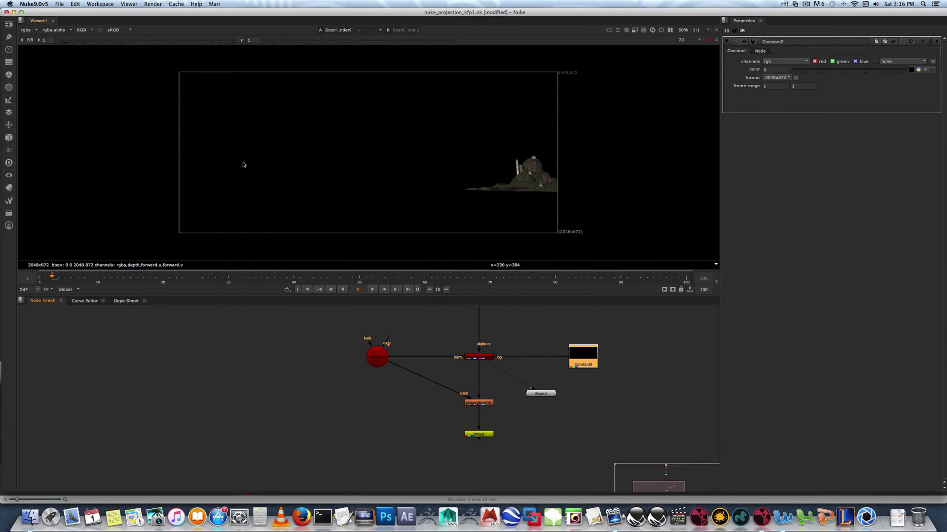
click(58, 5)
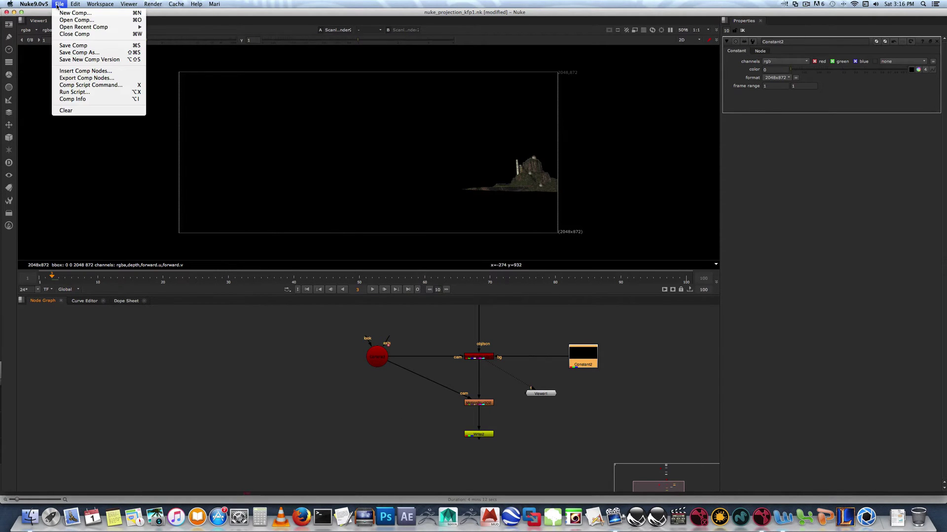
mouse_move(78, 5)
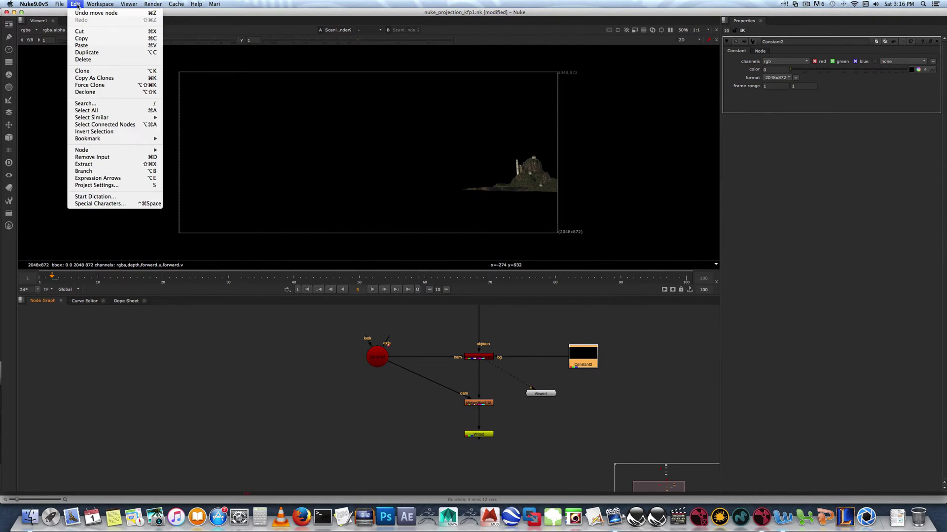
click(99, 186)
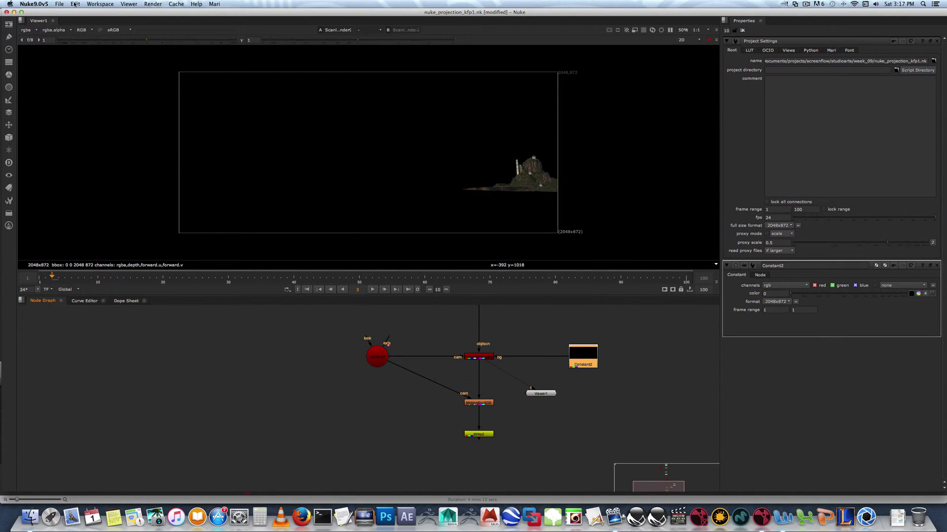
Nudge MotionBlur3D2, open Write2's properties with no file type chosen, and frame all nodes
click(477, 403)
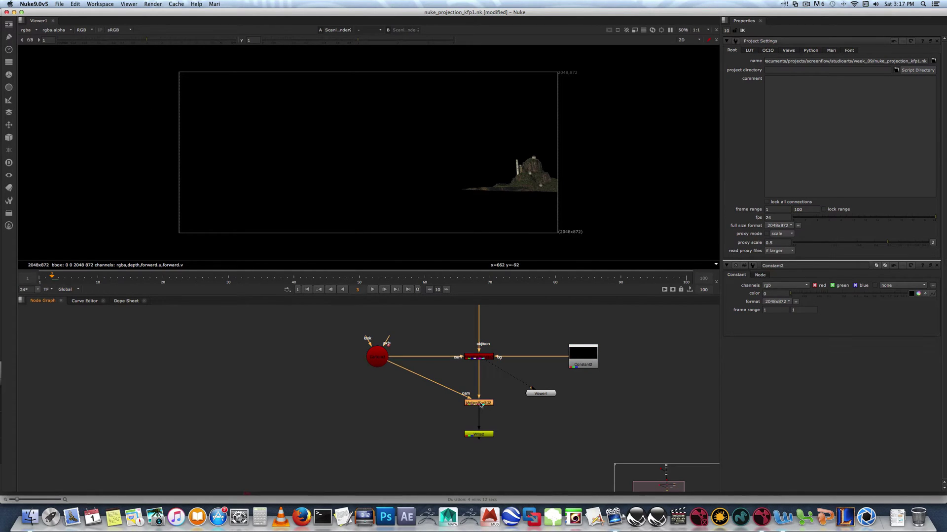
drag(480, 405, 481, 404)
double_click(481, 435)
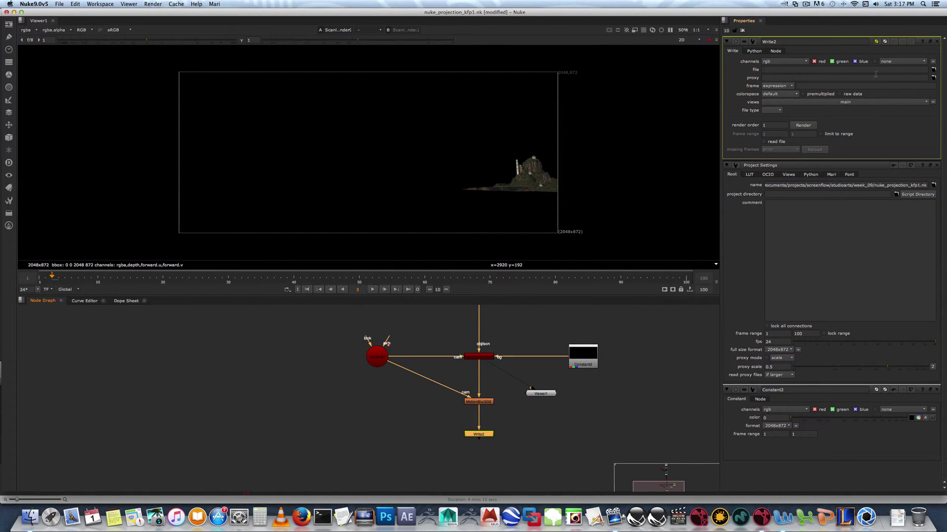
click(772, 110)
click(855, 103)
scroll(538, 333, down, 5)
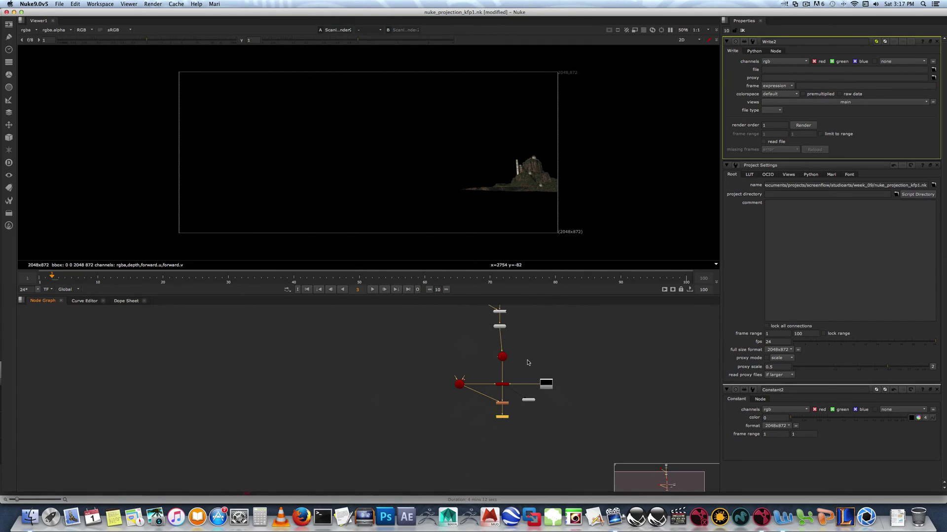
key(f)
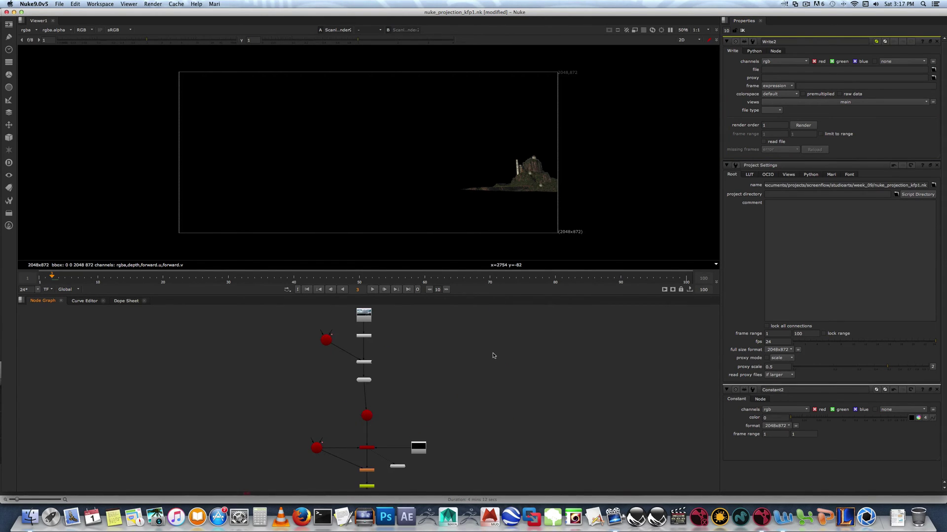